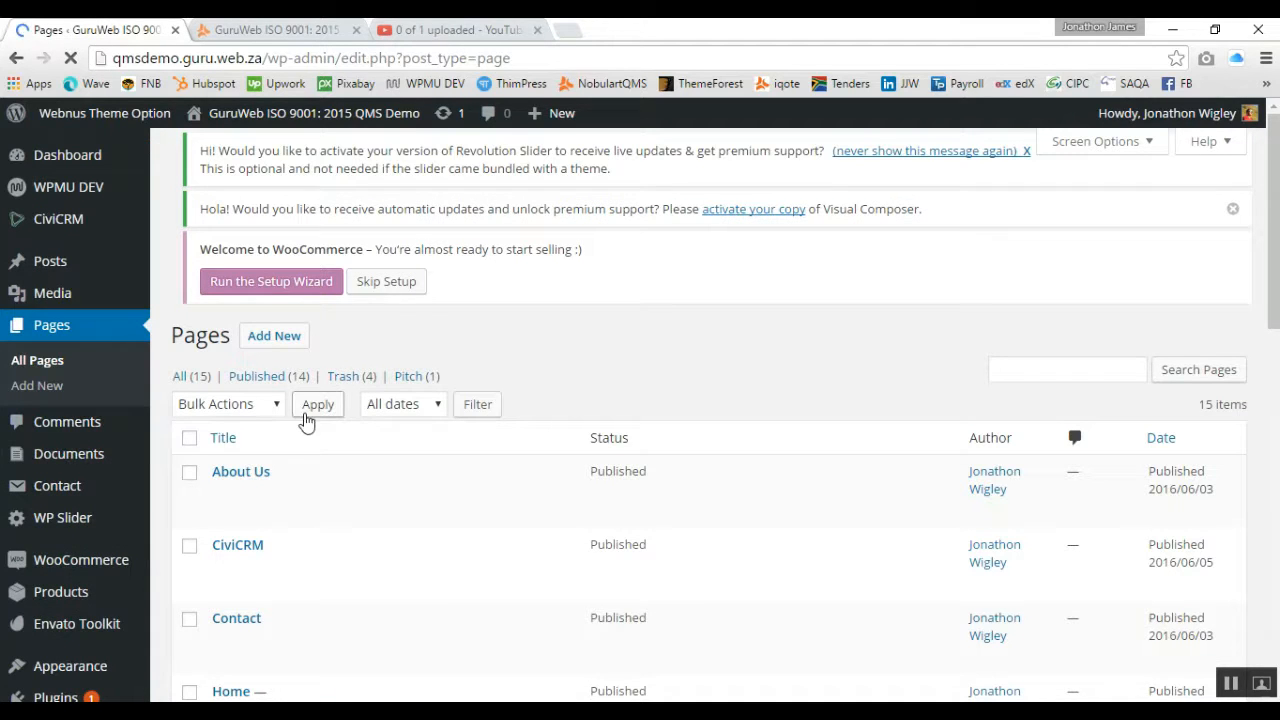
Open the Home page for editing from the Pages list
{"action": "scroll", "coordinate": [380, 443], "scroll_direction": "down", "scroll_amount": 2}
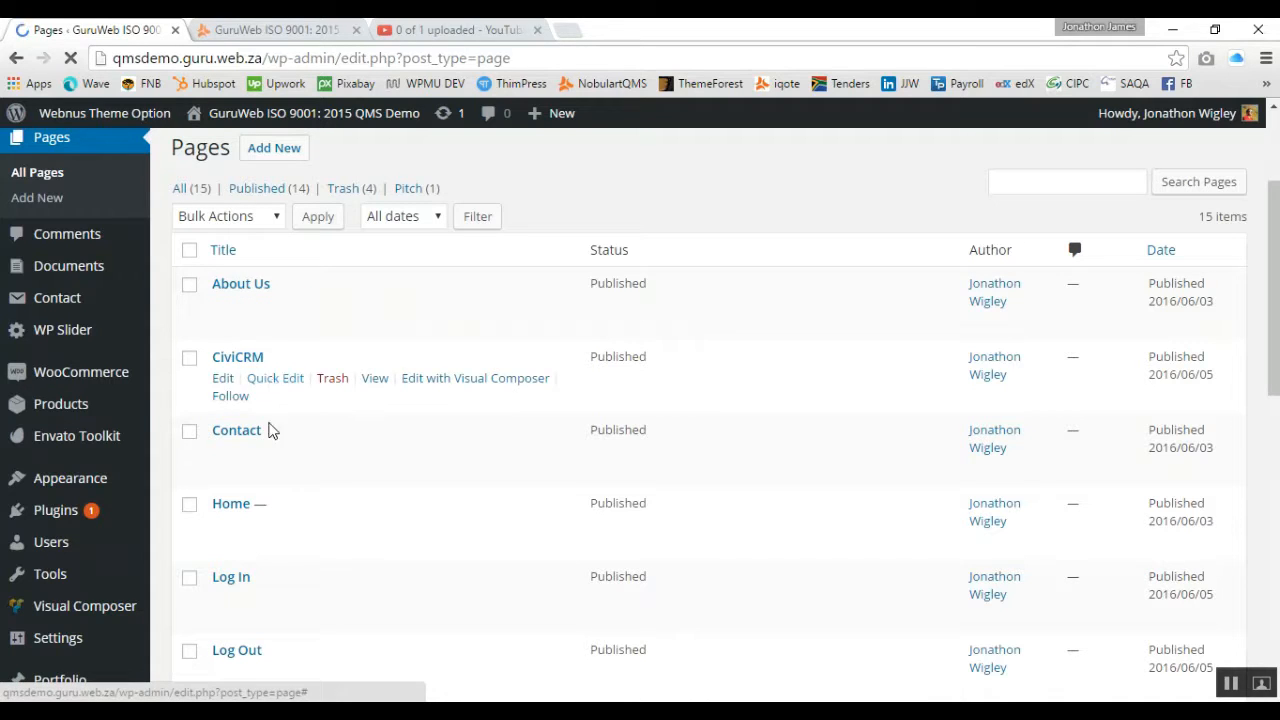
{"action": "scroll", "coordinate": [372, 575], "scroll_direction": "down", "scroll_amount": 1}
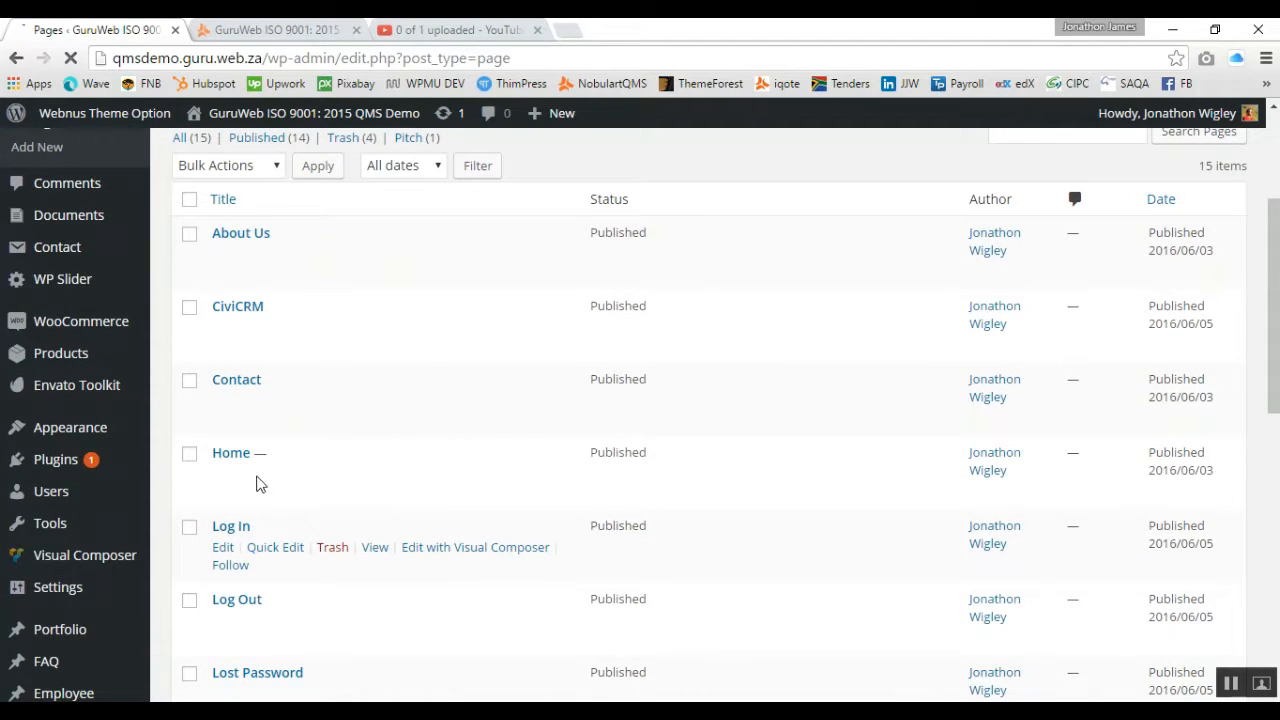
{"action": "scroll", "coordinate": [238, 461], "scroll_direction": "down", "scroll_amount": 1}
{"action": "left_click", "coordinate": [234, 437]}
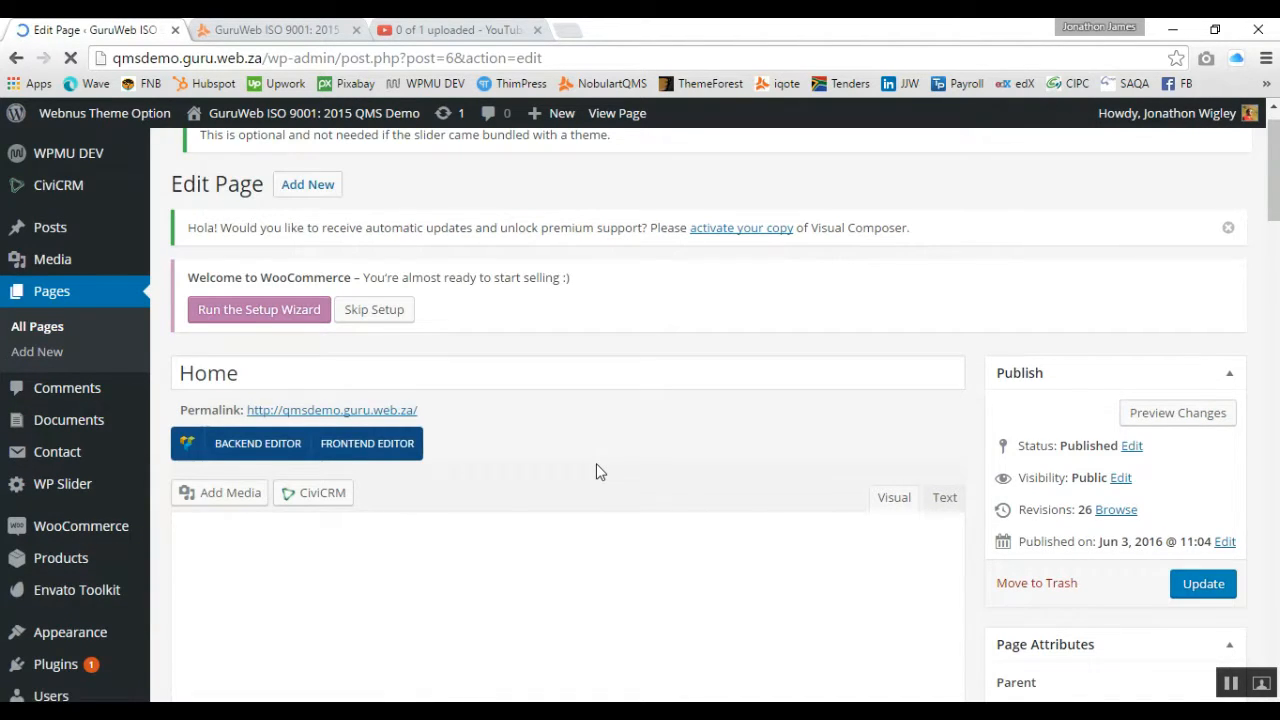
Look through the Home page's edit screen, from its shortcode content to the page options, SEO options, revisions and notifications
{"action": "scroll", "coordinate": [596, 463], "scroll_direction": "down", "scroll_amount": 4}
{"action": "scroll", "coordinate": [596, 463], "scroll_direction": "down", "scroll_amount": 1}
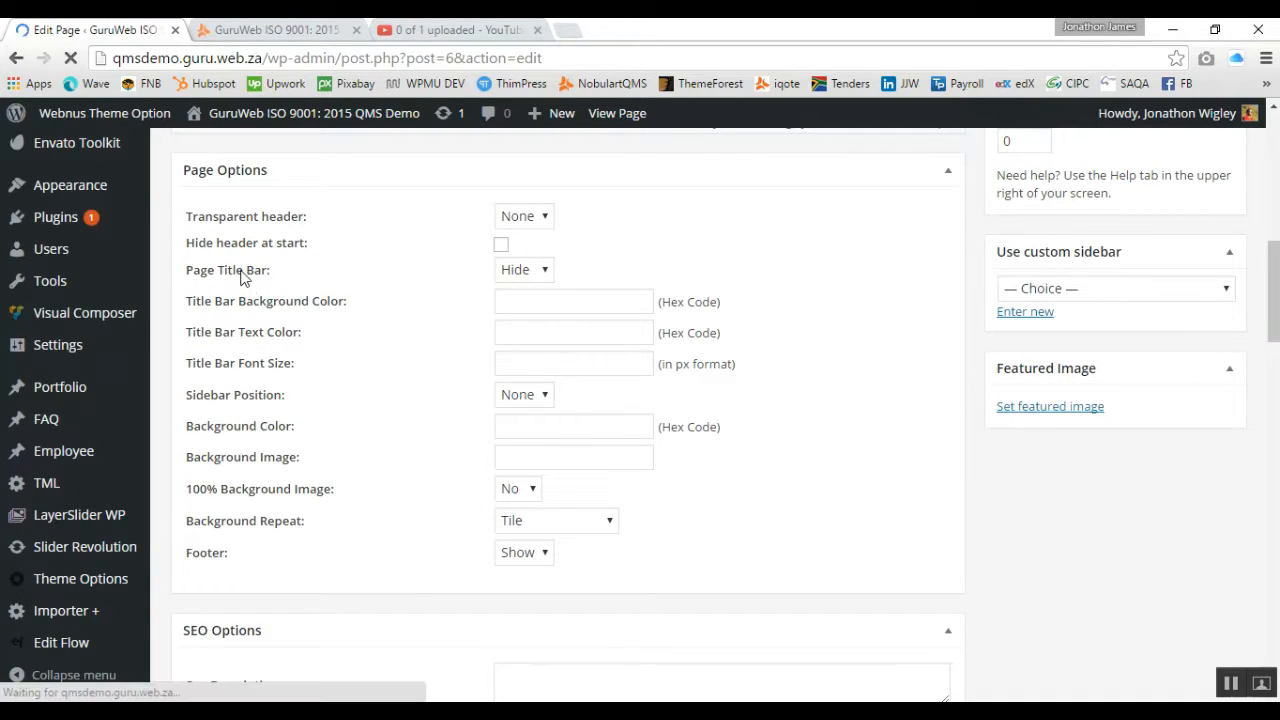
{"action": "scroll", "coordinate": [548, 279], "scroll_direction": "up", "scroll_amount": 2}
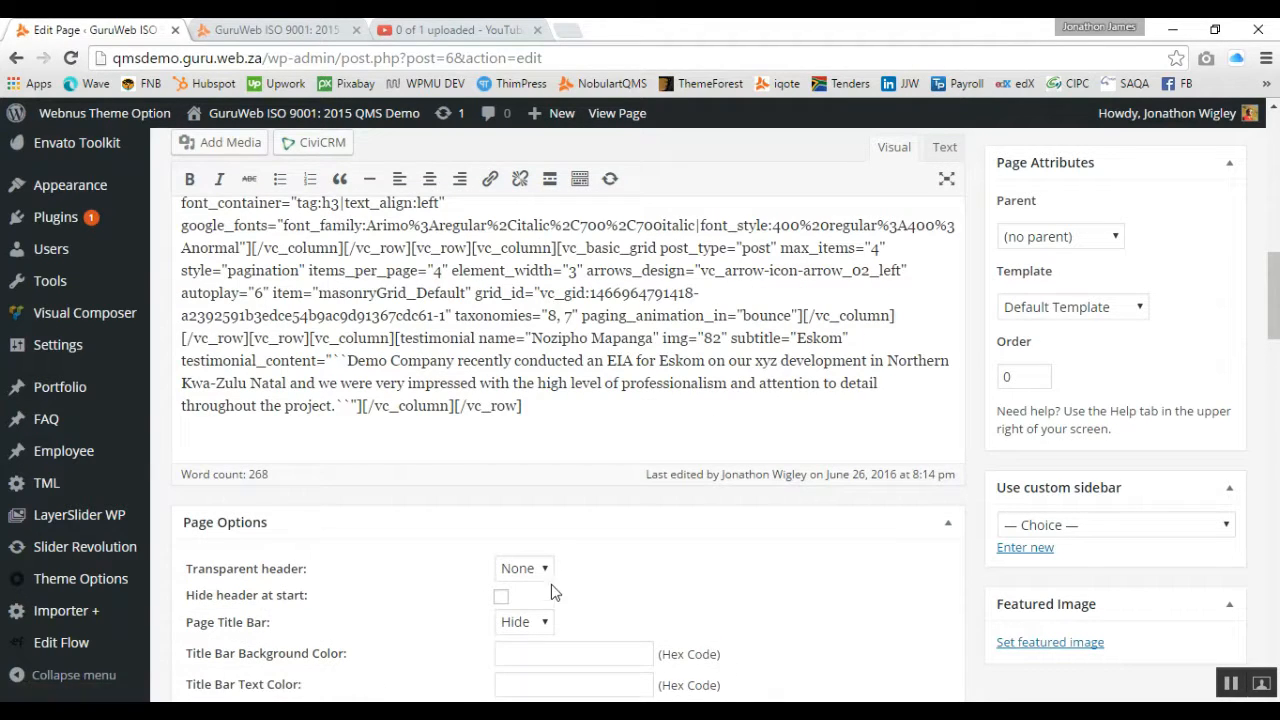
{"action": "scroll", "coordinate": [600, 450], "scroll_direction": "up", "scroll_amount": 3}
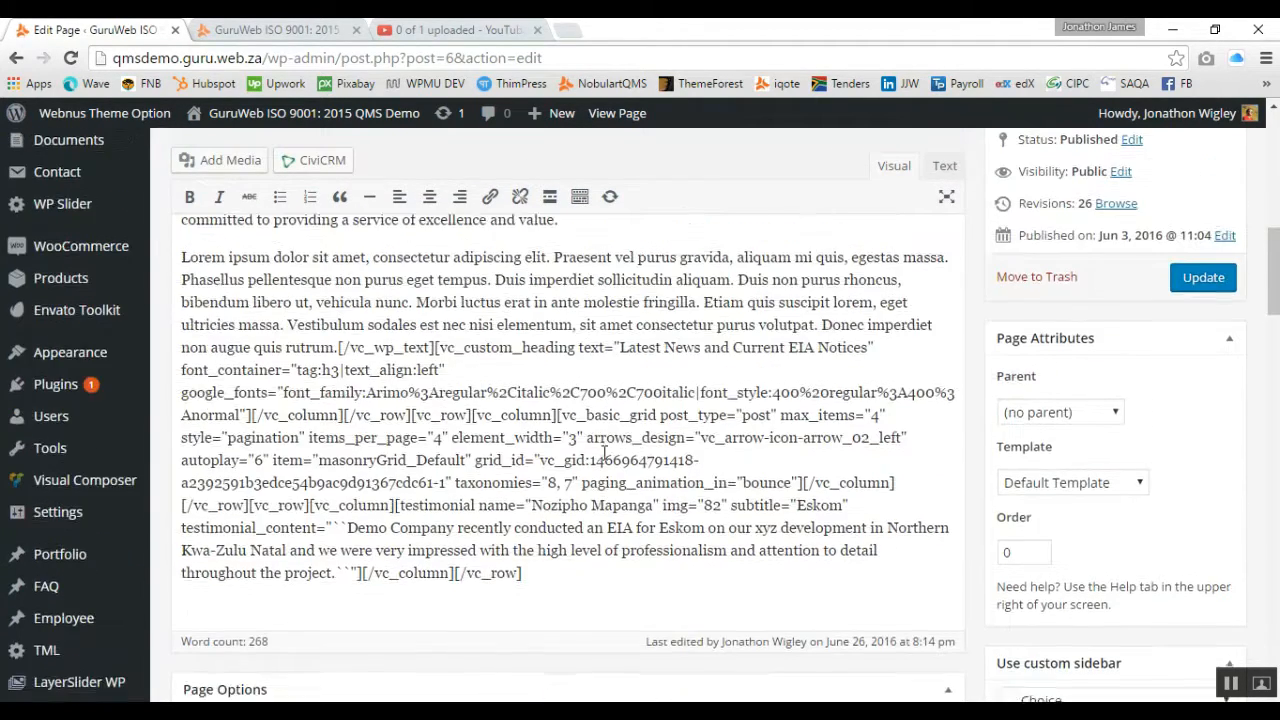
{"action": "scroll", "coordinate": [530, 358], "scroll_direction": "up", "scroll_amount": 5}
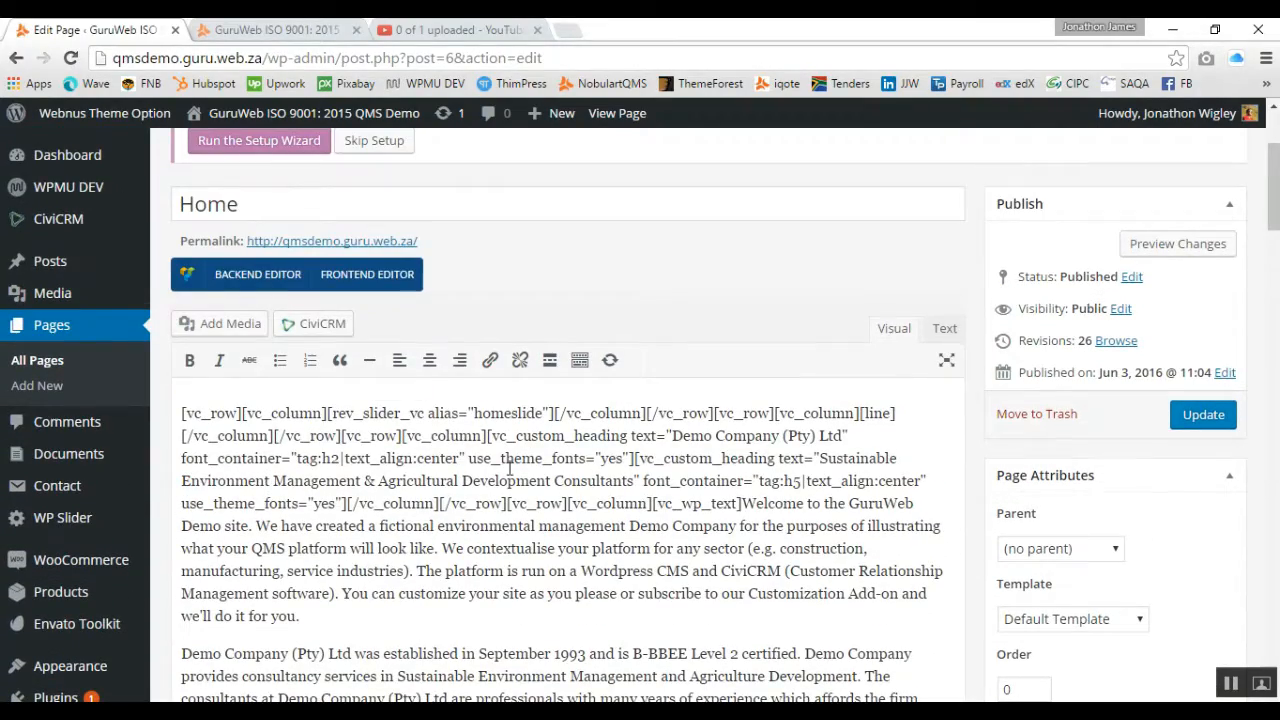
{"action": "scroll", "coordinate": [509, 462], "scroll_direction": "down", "scroll_amount": 4}
{"action": "scroll", "coordinate": [515, 455], "scroll_direction": "down", "scroll_amount": 1}
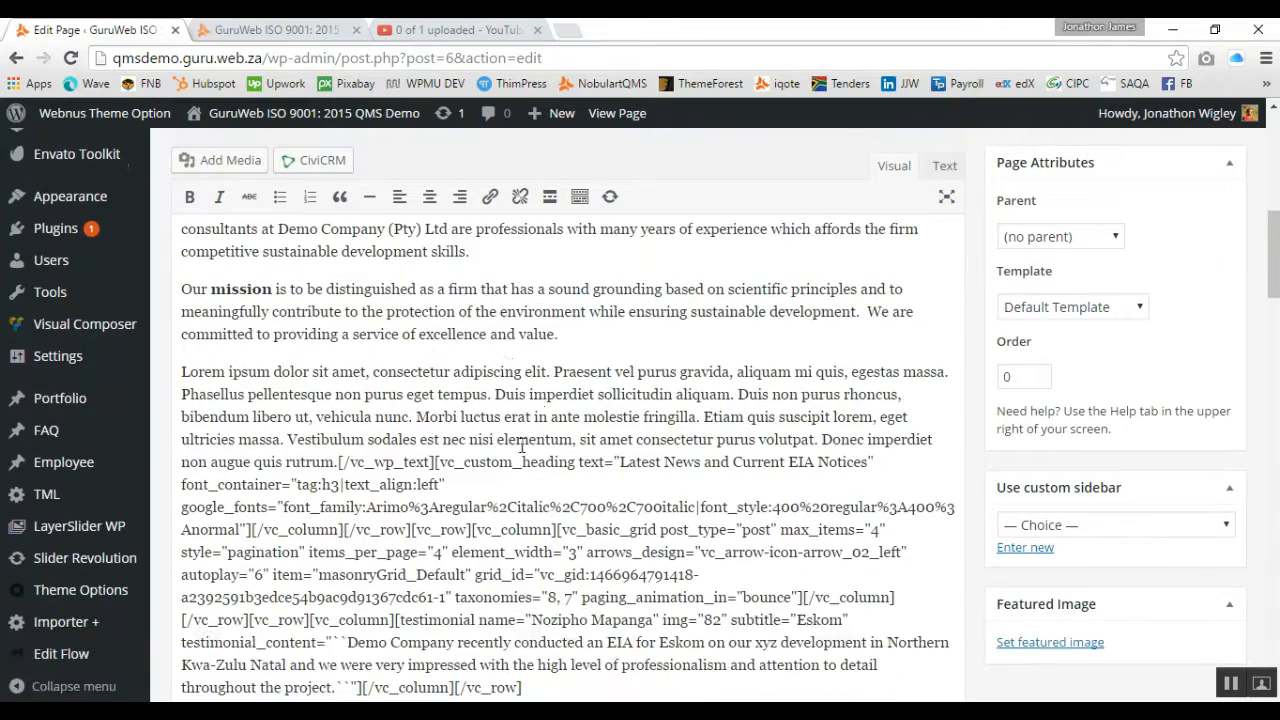
{"action": "scroll", "coordinate": [455, 449], "scroll_direction": "down", "scroll_amount": 3}
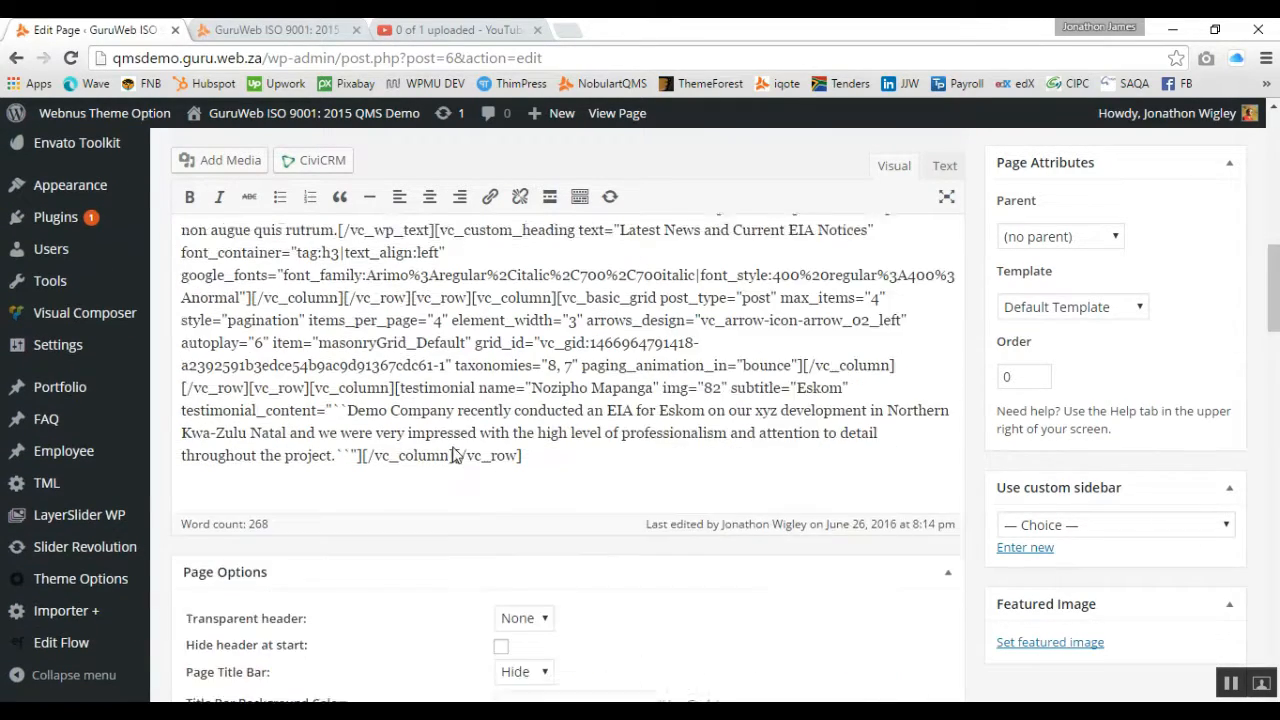
{"action": "scroll", "coordinate": [500, 348], "scroll_direction": "down", "scroll_amount": 3}
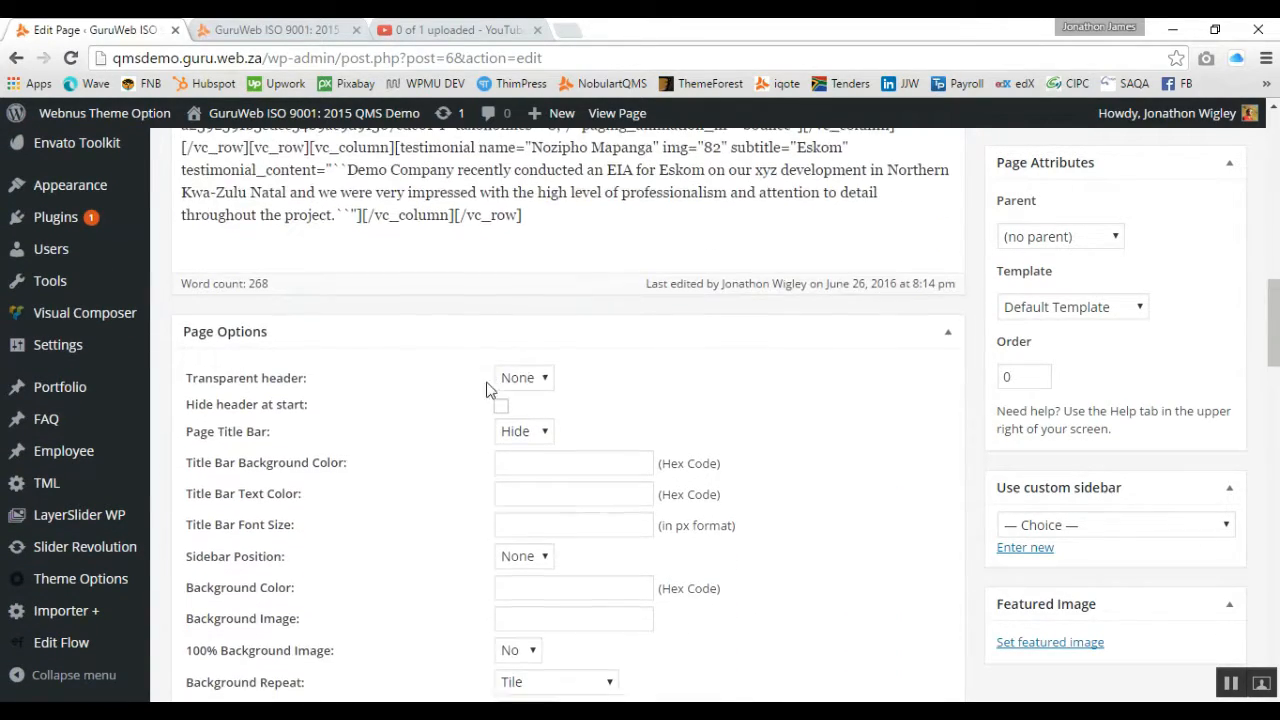
{"action": "scroll", "coordinate": [481, 390], "scroll_direction": "down", "scroll_amount": 1}
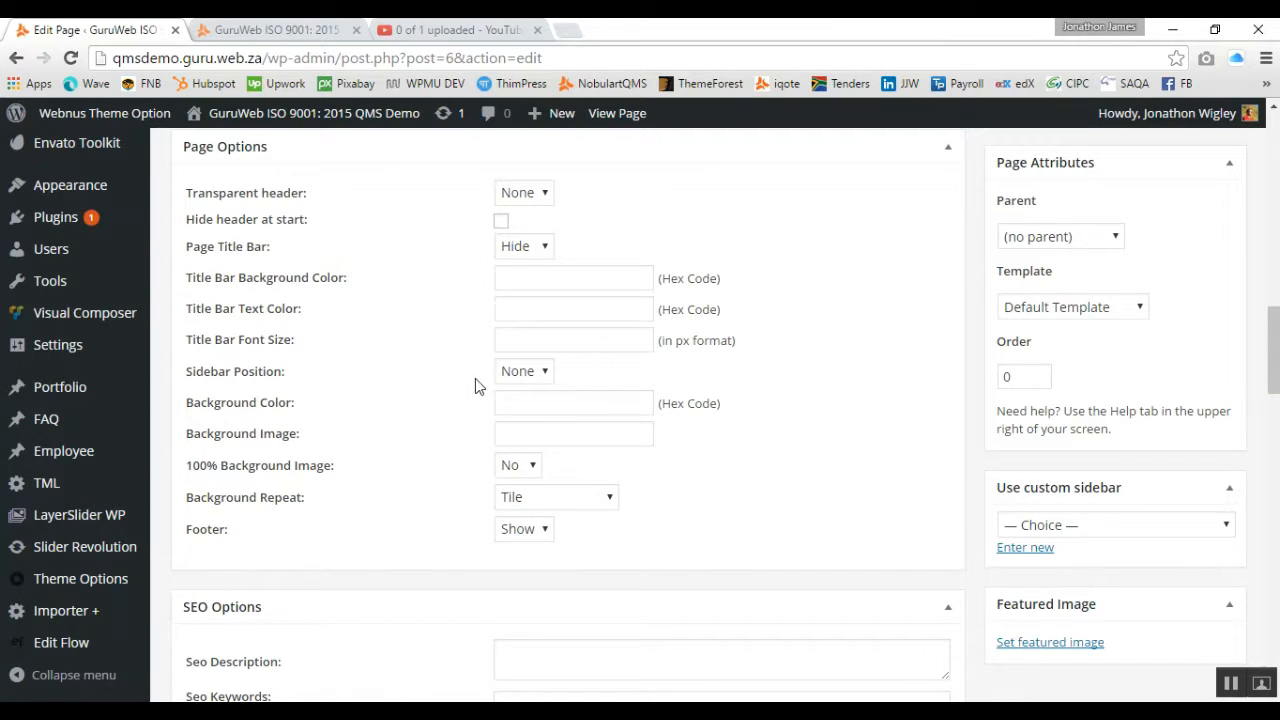
{"action": "scroll", "coordinate": [470, 412], "scroll_direction": "down", "scroll_amount": 1}
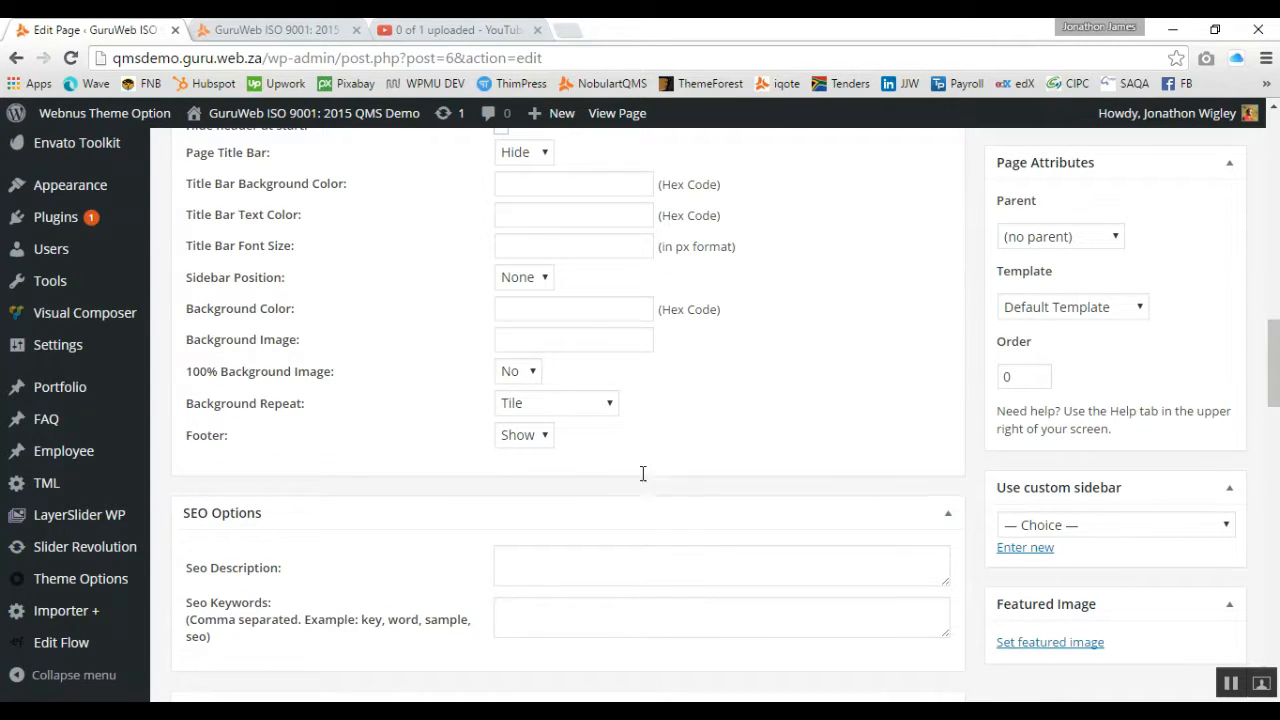
{"action": "scroll", "coordinate": [643, 473], "scroll_direction": "down", "scroll_amount": 7}
{"action": "scroll", "coordinate": [643, 481], "scroll_direction": "down", "scroll_amount": 14}
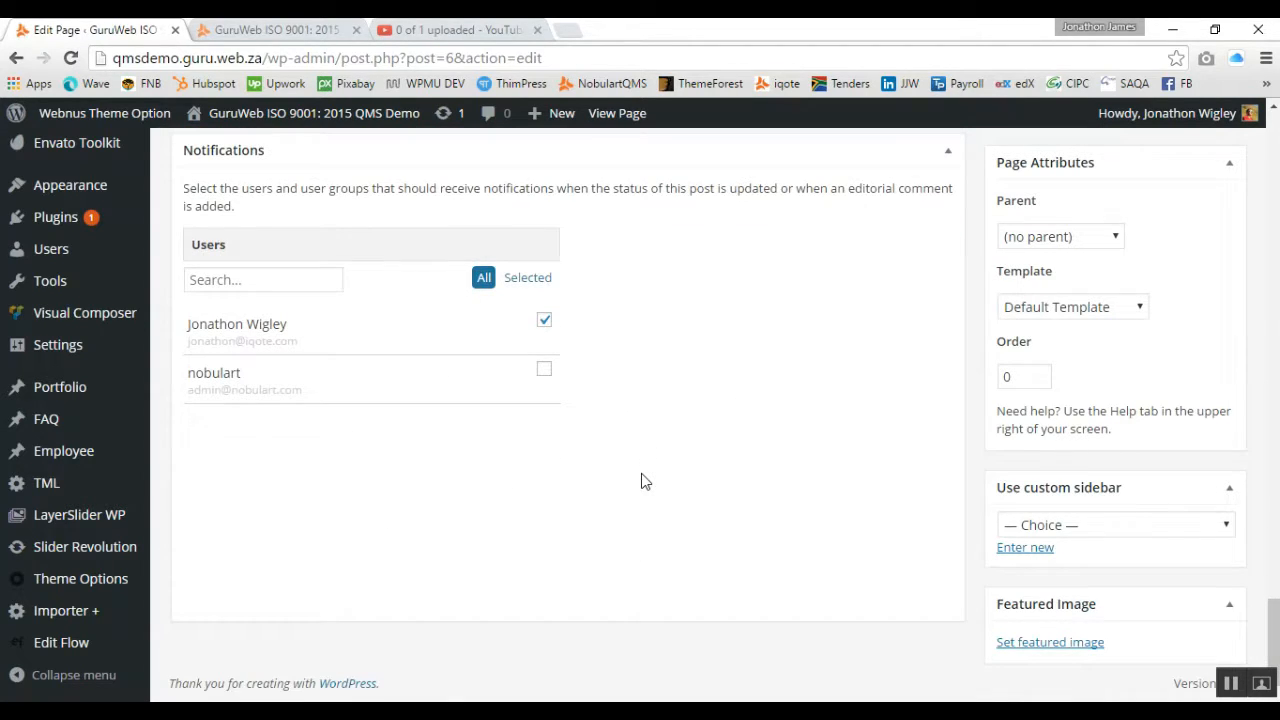
{"action": "scroll", "coordinate": [643, 481], "scroll_direction": "up", "scroll_amount": 15}
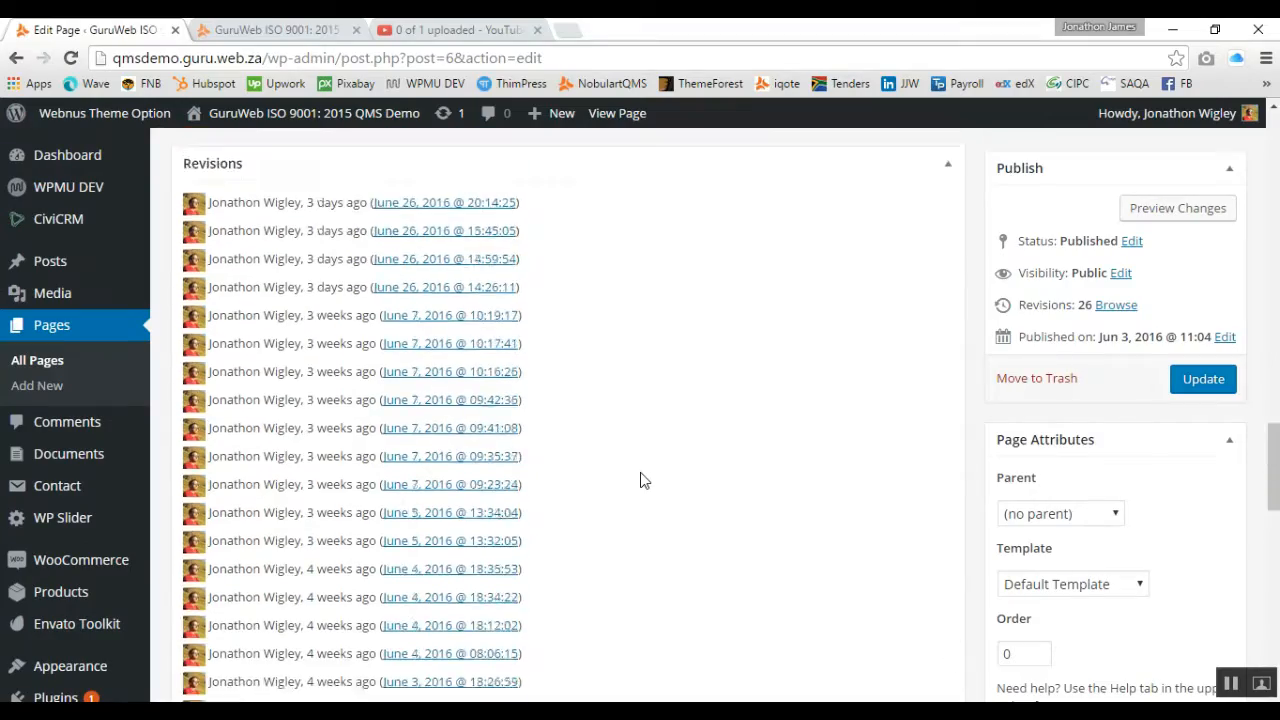
{"action": "scroll", "coordinate": [643, 470], "scroll_direction": "up", "scroll_amount": 10}
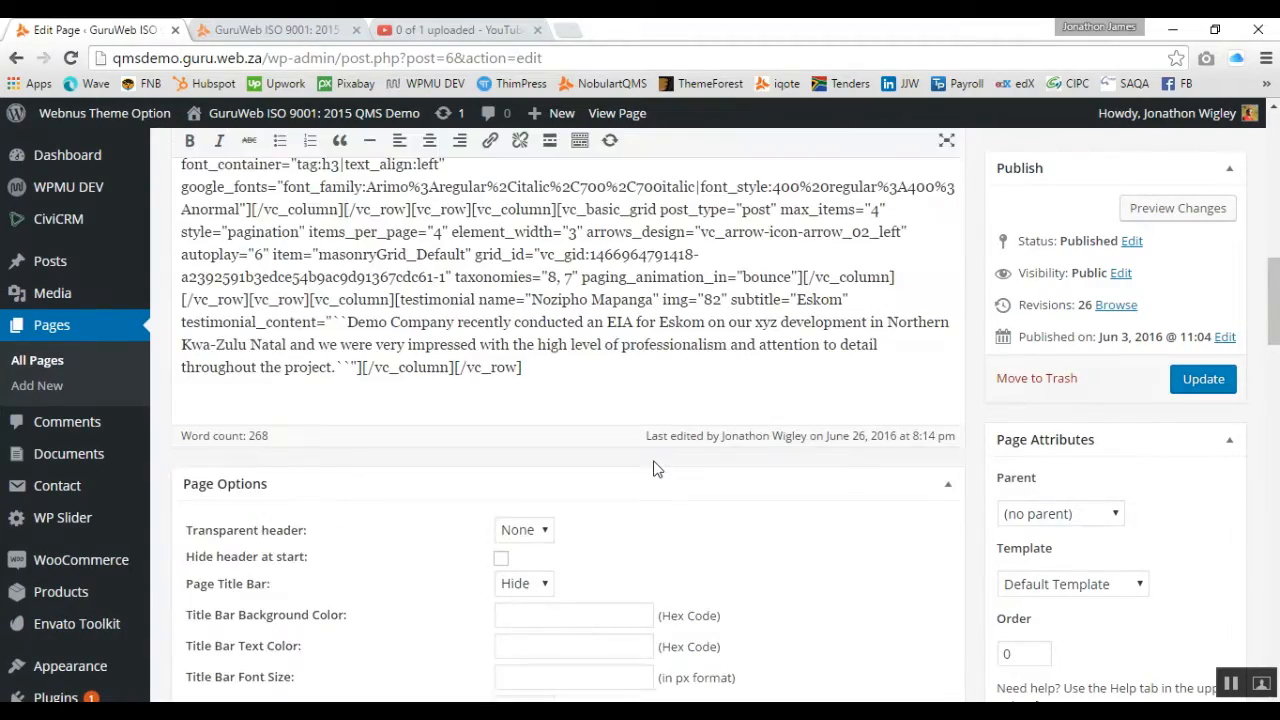
{"action": "scroll", "coordinate": [655, 462], "scroll_direction": "up", "scroll_amount": 10}
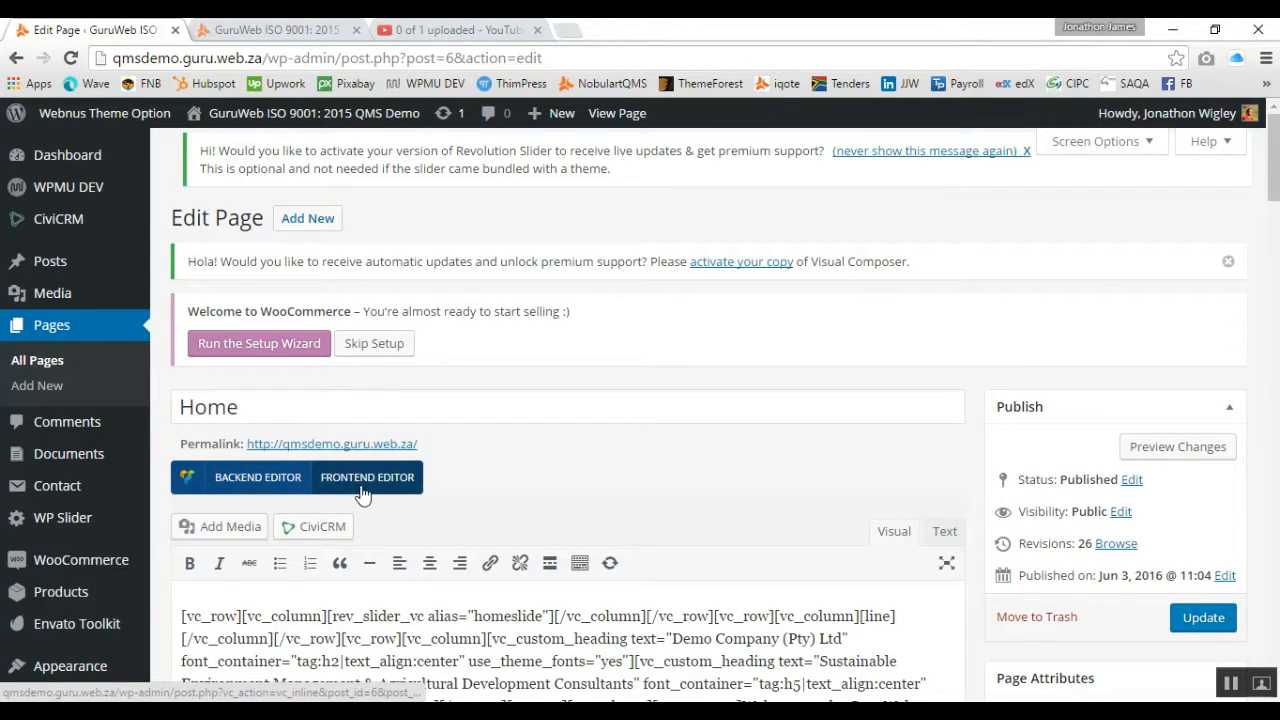
Open the Home page in the frontend editor and look over its slider and the content below
{"action": "left_click", "coordinate": [374, 490]}
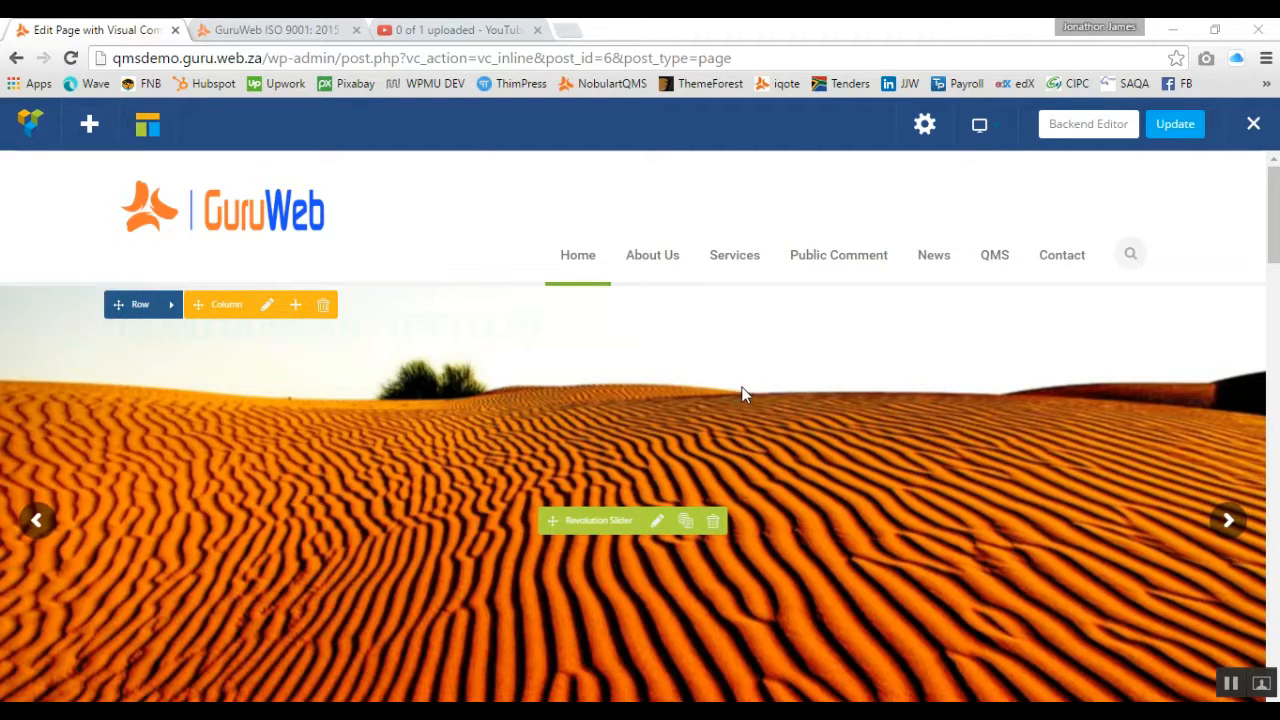
{"action": "scroll", "coordinate": [751, 400], "scroll_direction": "down", "scroll_amount": 1}
{"action": "scroll", "coordinate": [839, 430], "scroll_direction": "down", "scroll_amount": 2}
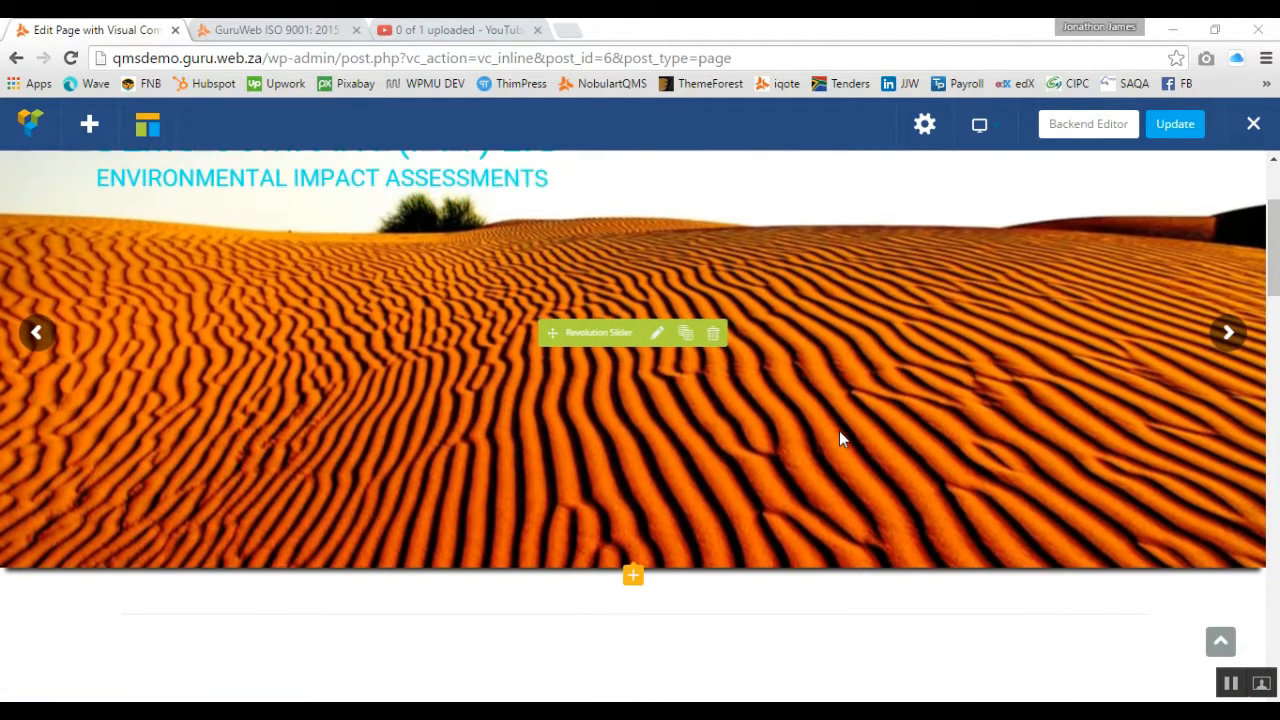
{"action": "scroll", "coordinate": [839, 420], "scroll_direction": "down", "scroll_amount": 1}
{"action": "scroll", "coordinate": [829, 350], "scroll_direction": "up", "scroll_amount": 3}
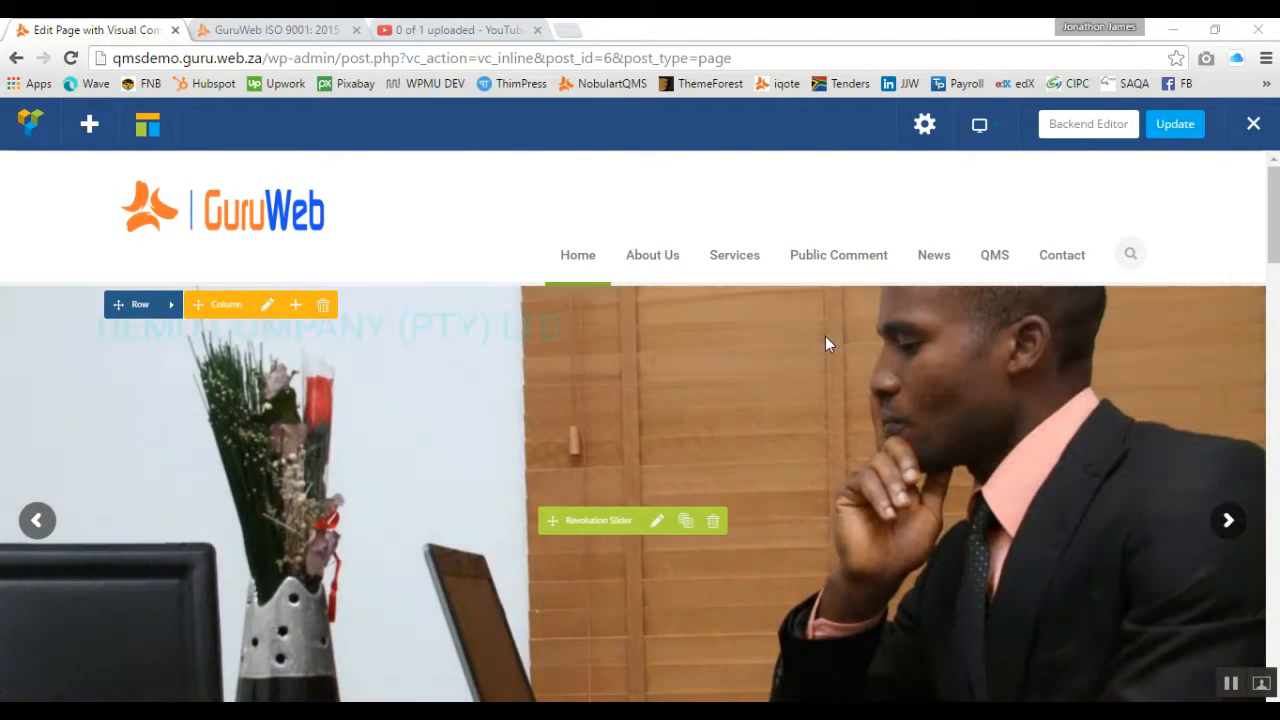
{"action": "scroll", "coordinate": [826, 343], "scroll_direction": "down", "scroll_amount": 2}
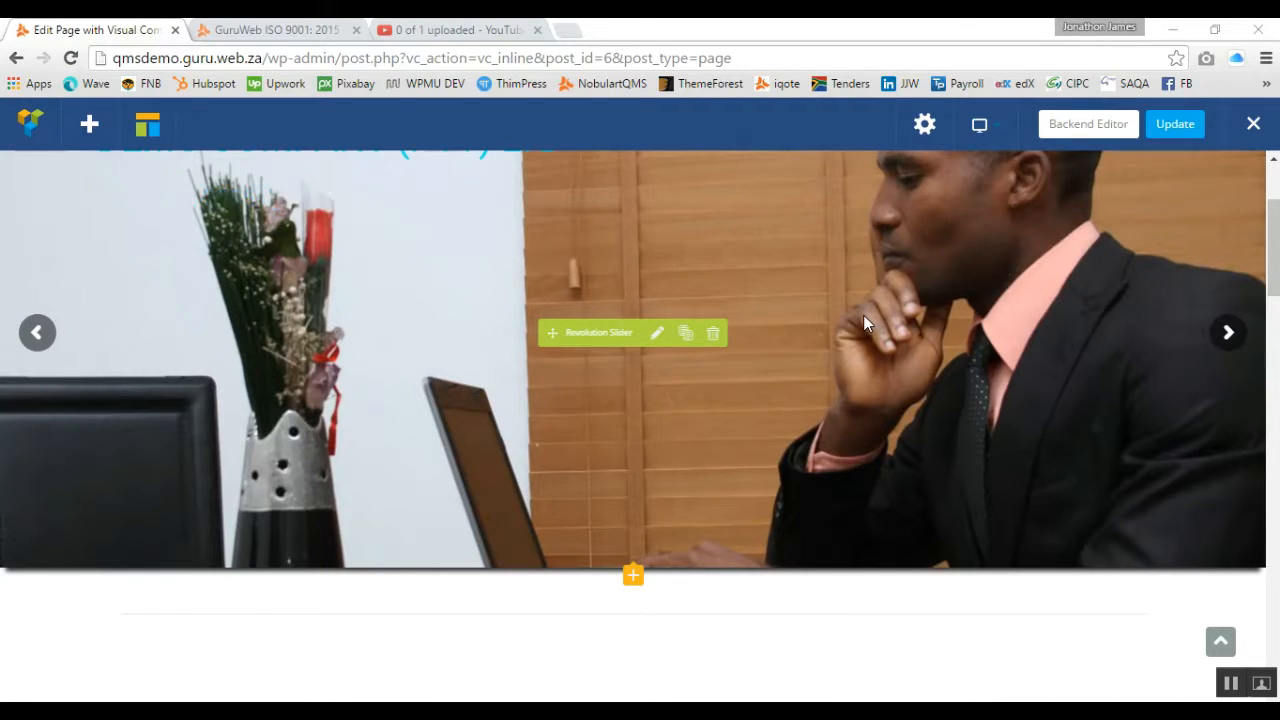
{"action": "scroll", "coordinate": [860, 325], "scroll_direction": "up", "scroll_amount": 2}
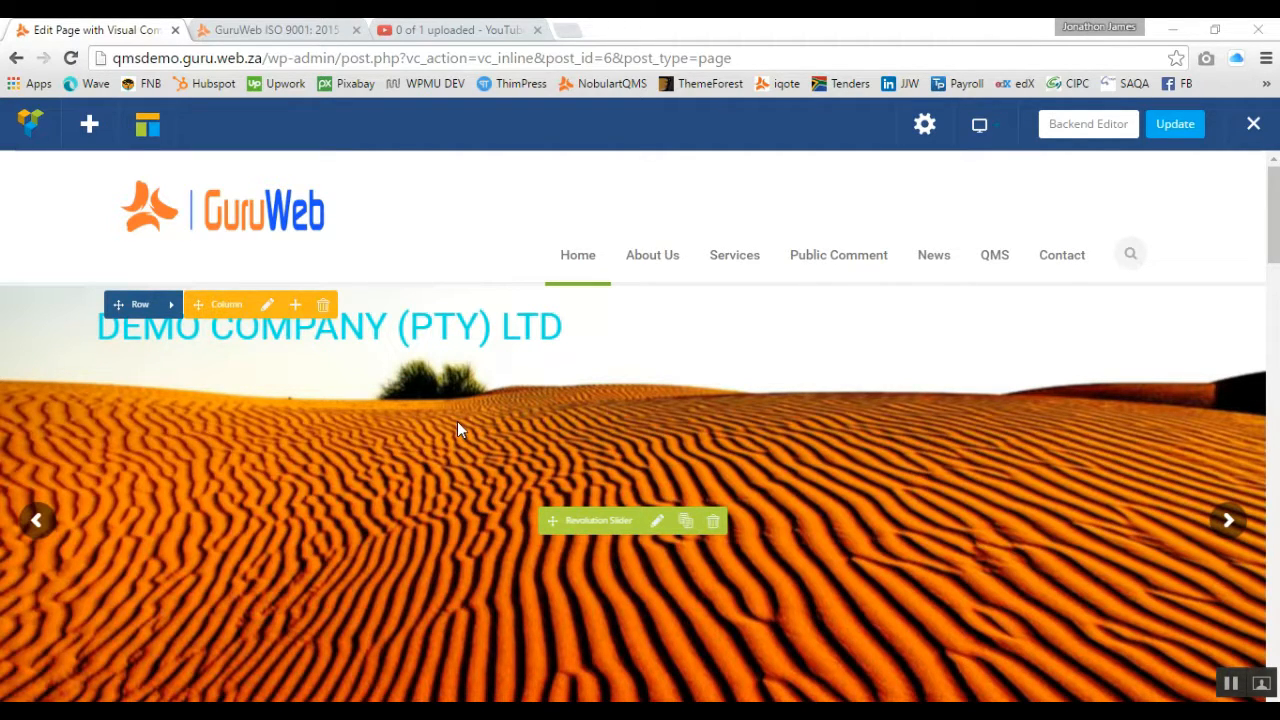
{"action": "scroll", "coordinate": [410, 408], "scroll_direction": "down", "scroll_amount": 4}
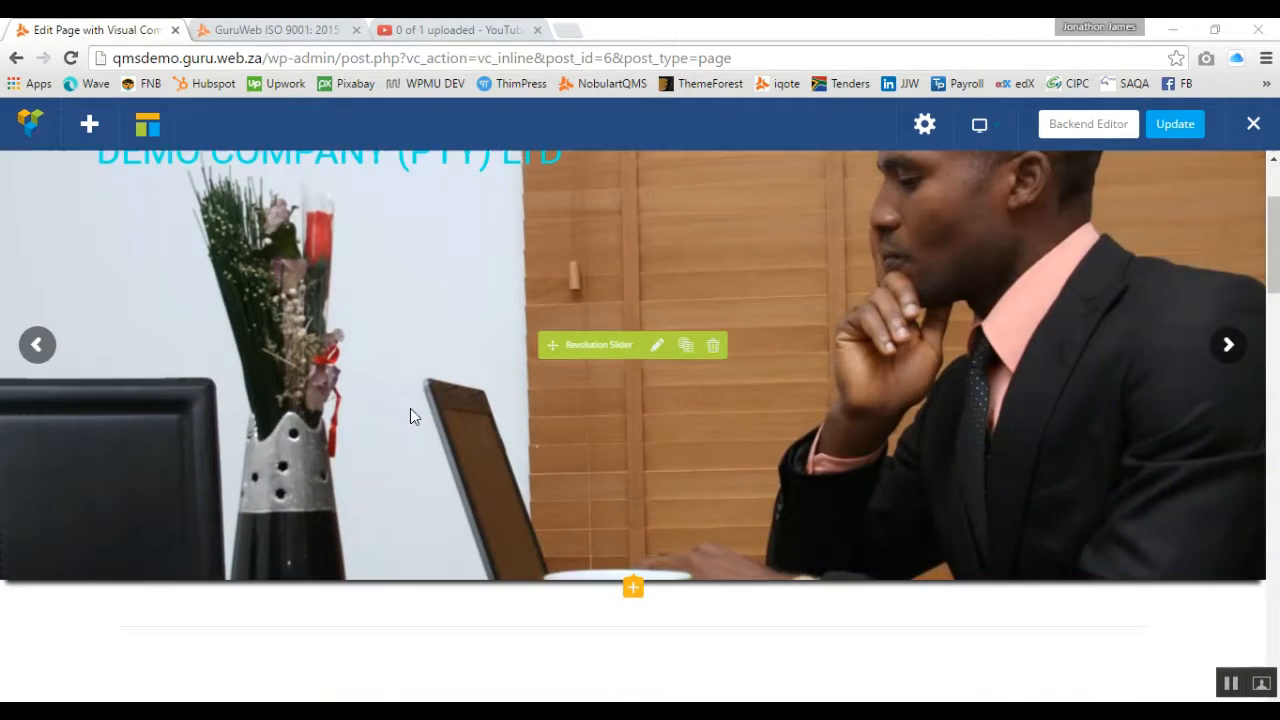
{"action": "scroll", "coordinate": [415, 415], "scroll_direction": "down", "scroll_amount": 5}
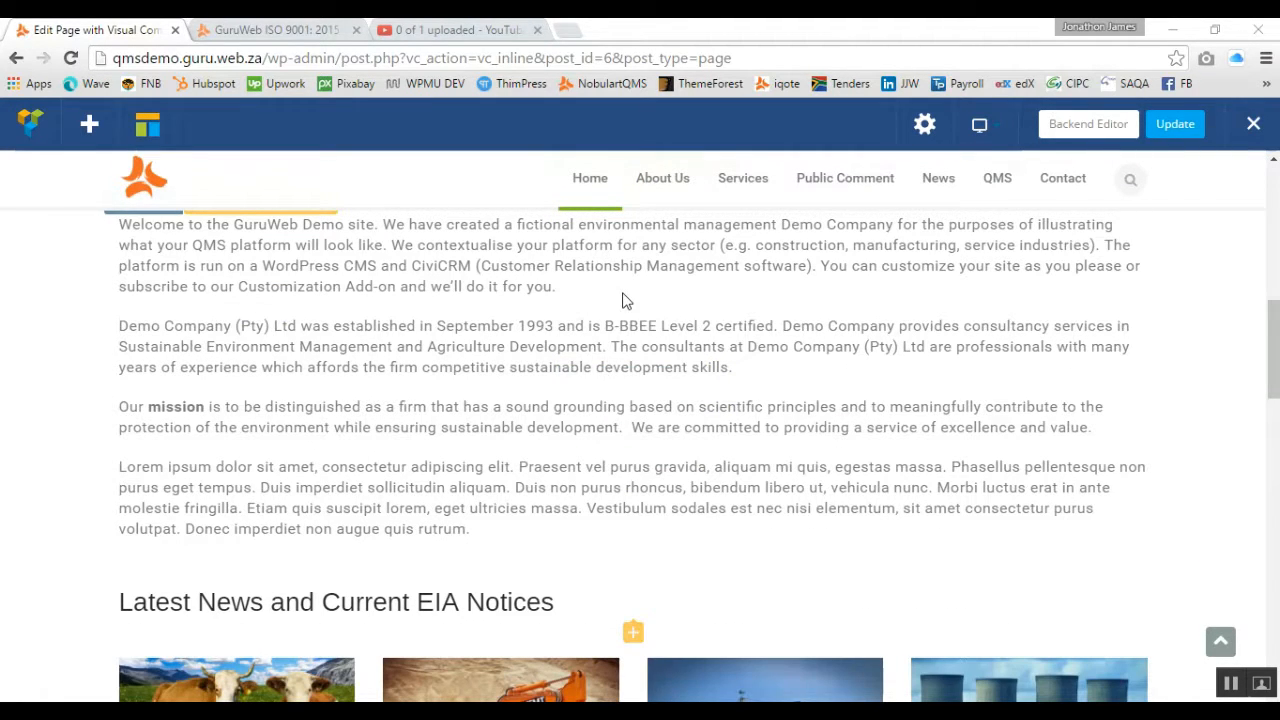
Inspect the settings of the "Demo Company (Pty) Ltd" heading, select its text, and close them without saving
{"action": "scroll", "coordinate": [633, 335], "scroll_direction": "up", "scroll_amount": 3}
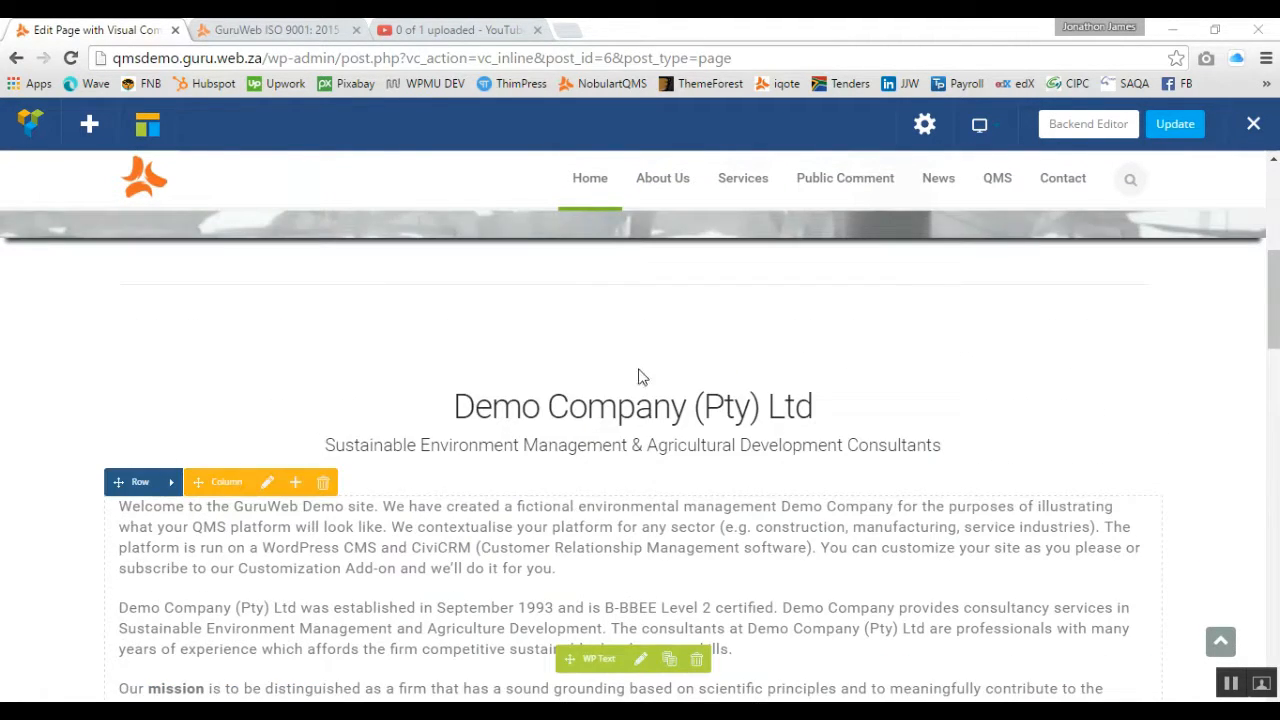
{"action": "scroll", "coordinate": [628, 423], "scroll_direction": "up", "scroll_amount": 1}
{"action": "mouse_move", "coordinate": [651, 457]}
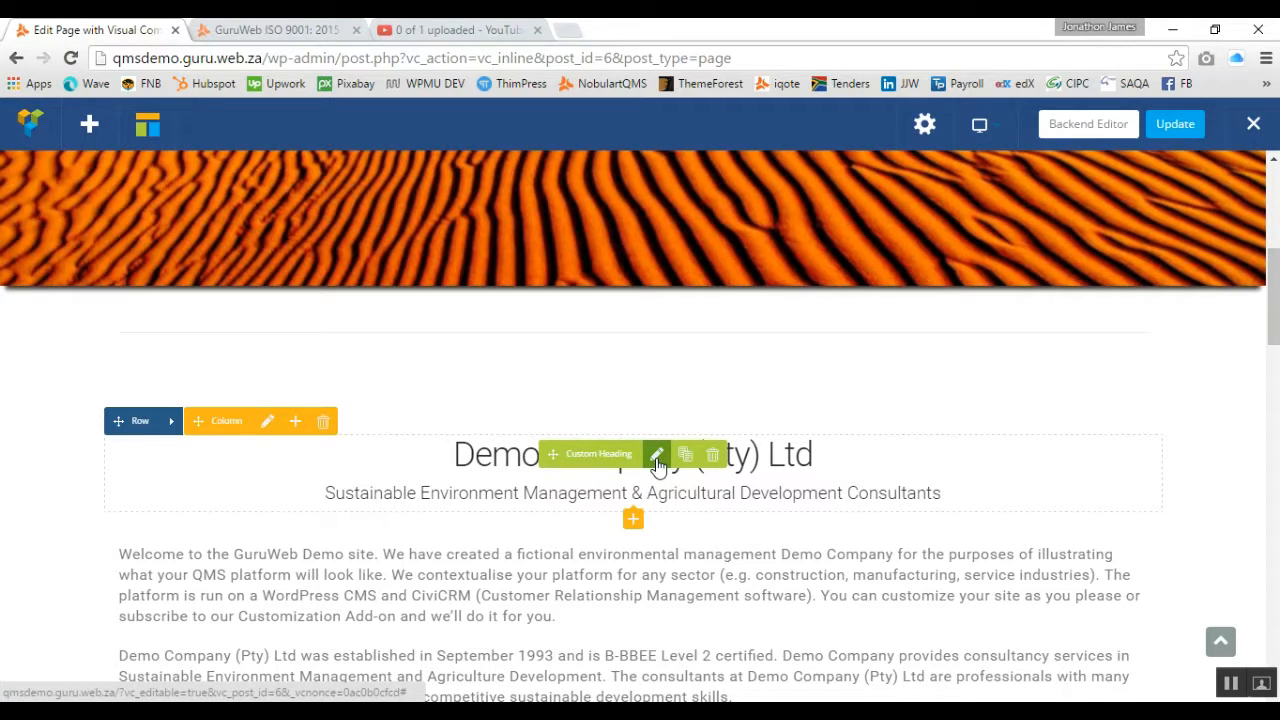
{"action": "left_click", "coordinate": [656, 456]}
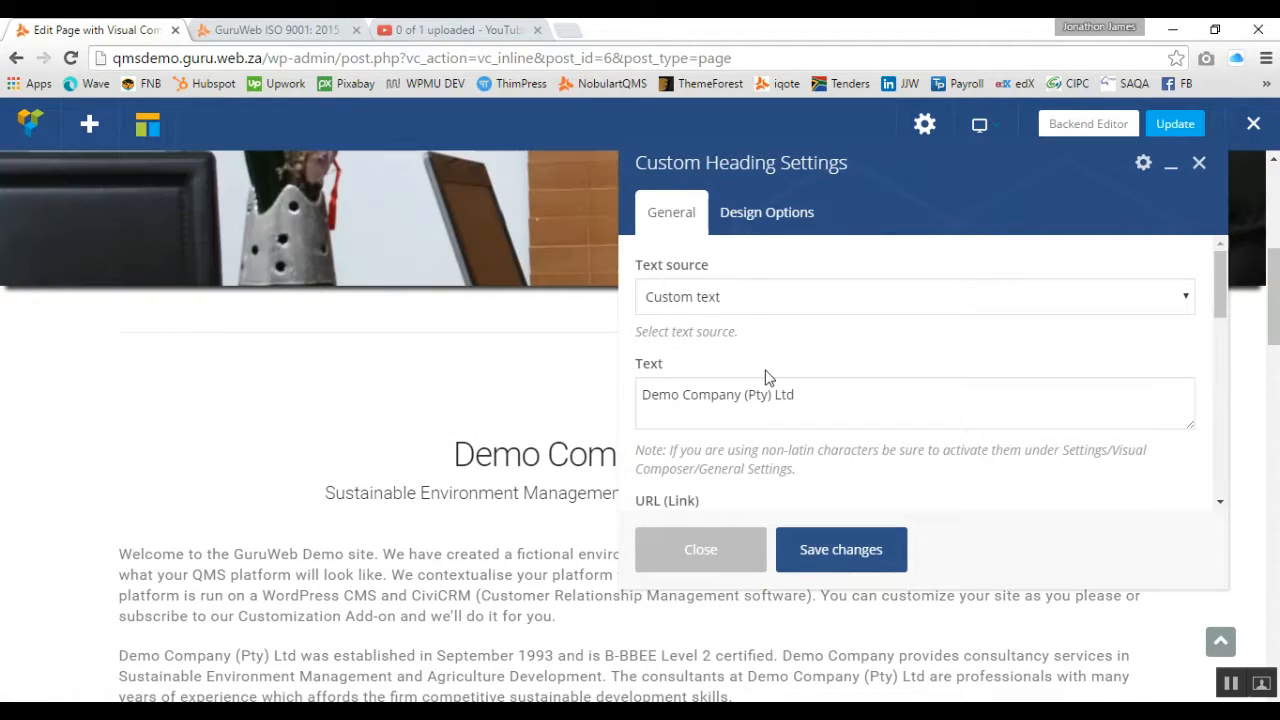
{"action": "scroll", "coordinate": [790, 373], "scroll_direction": "down", "scroll_amount": 1}
{"action": "left_click_drag", "start_coordinate": [800, 303], "coordinate": [645, 304]}
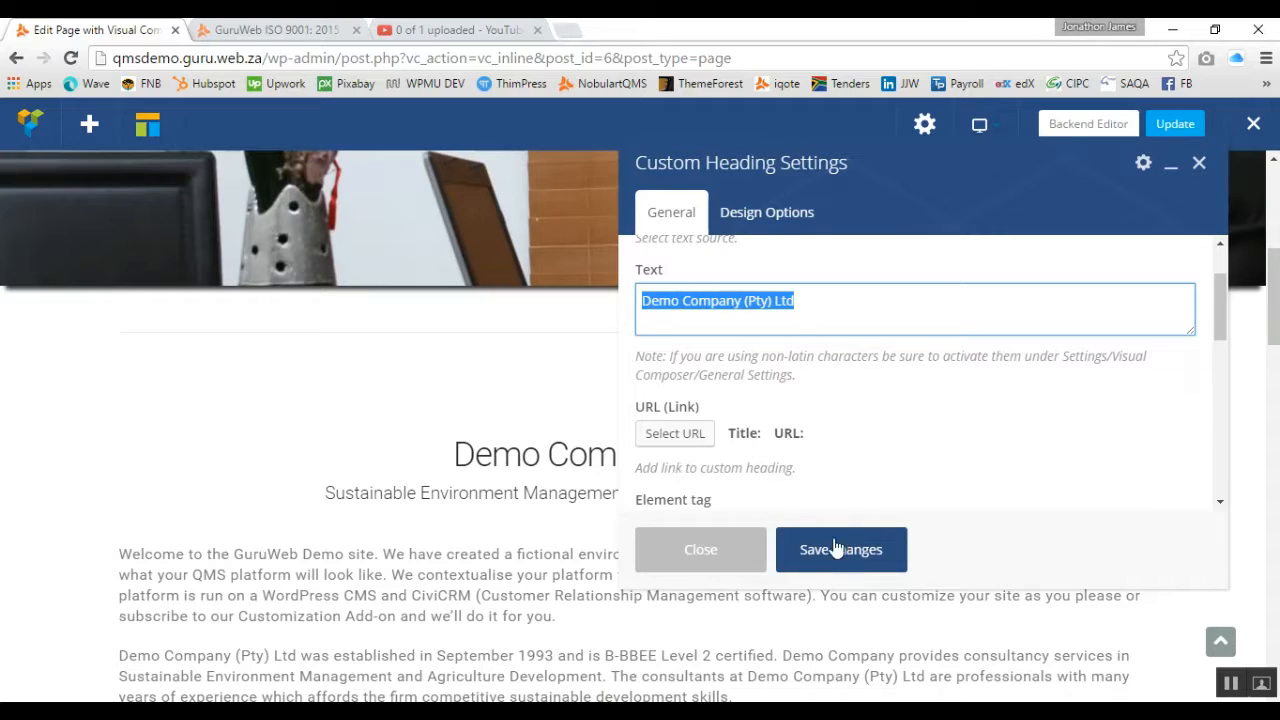
{"action": "left_click", "coordinate": [727, 563]}
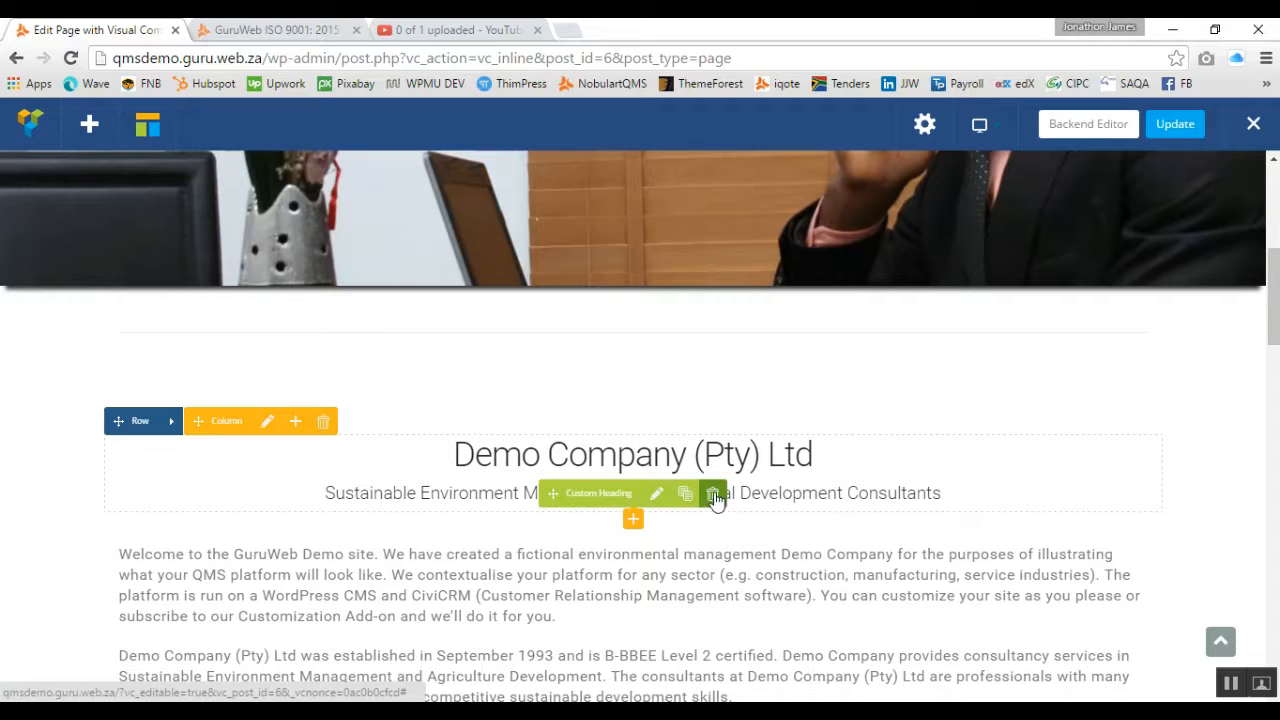
Inspect the settings and text of the subheading under the company name, and close them without saving
{"action": "left_click", "coordinate": [657, 495]}
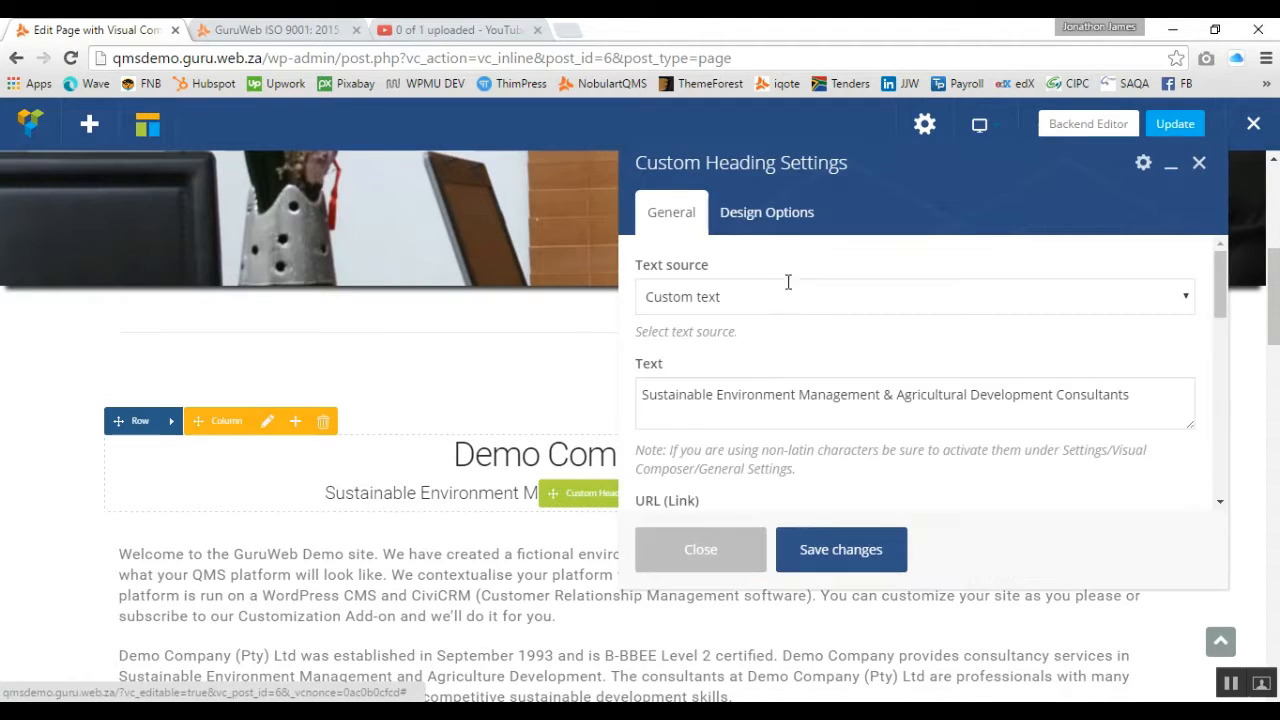
{"action": "left_click", "coordinate": [718, 397]}
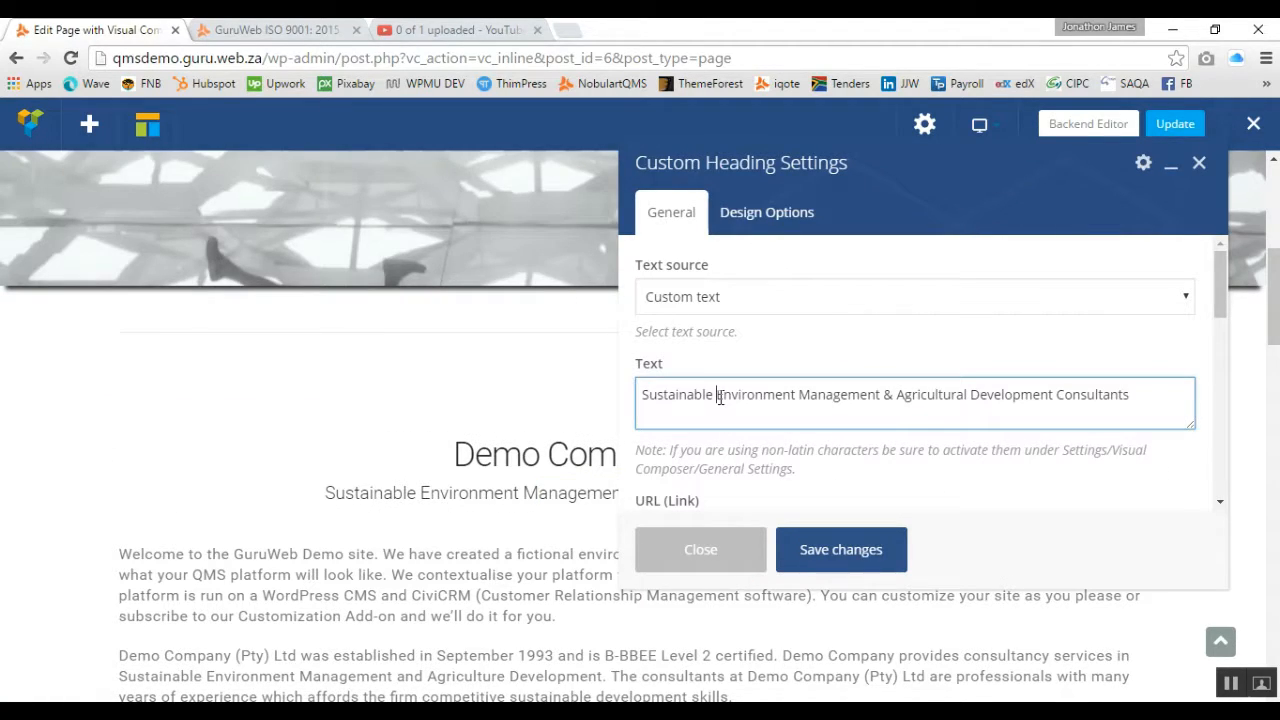
{"action": "triple_click", "coordinate": [725, 397]}
{"action": "left_click", "coordinate": [756, 397]}
{"action": "left_click", "coordinate": [703, 565]}
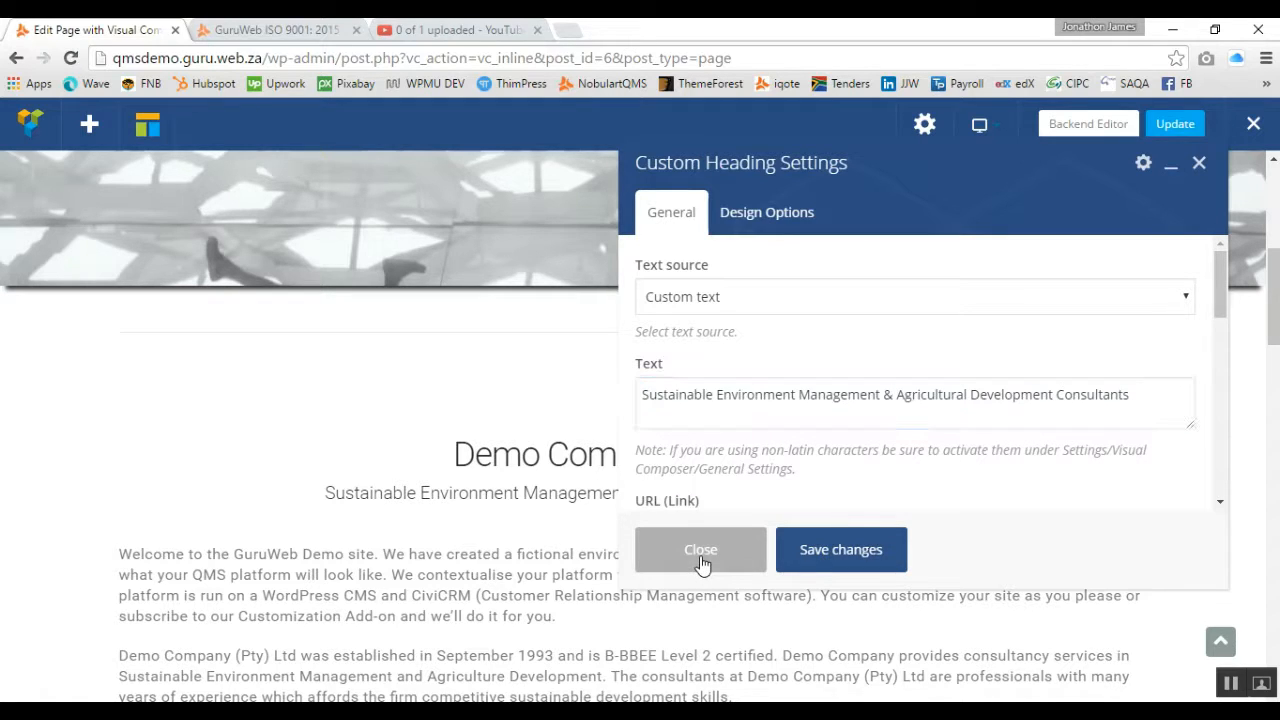
Open the settings of the welcome text block below the headings and look through its text as HTML source
{"action": "scroll", "coordinate": [670, 576], "scroll_direction": "down", "scroll_amount": 3}
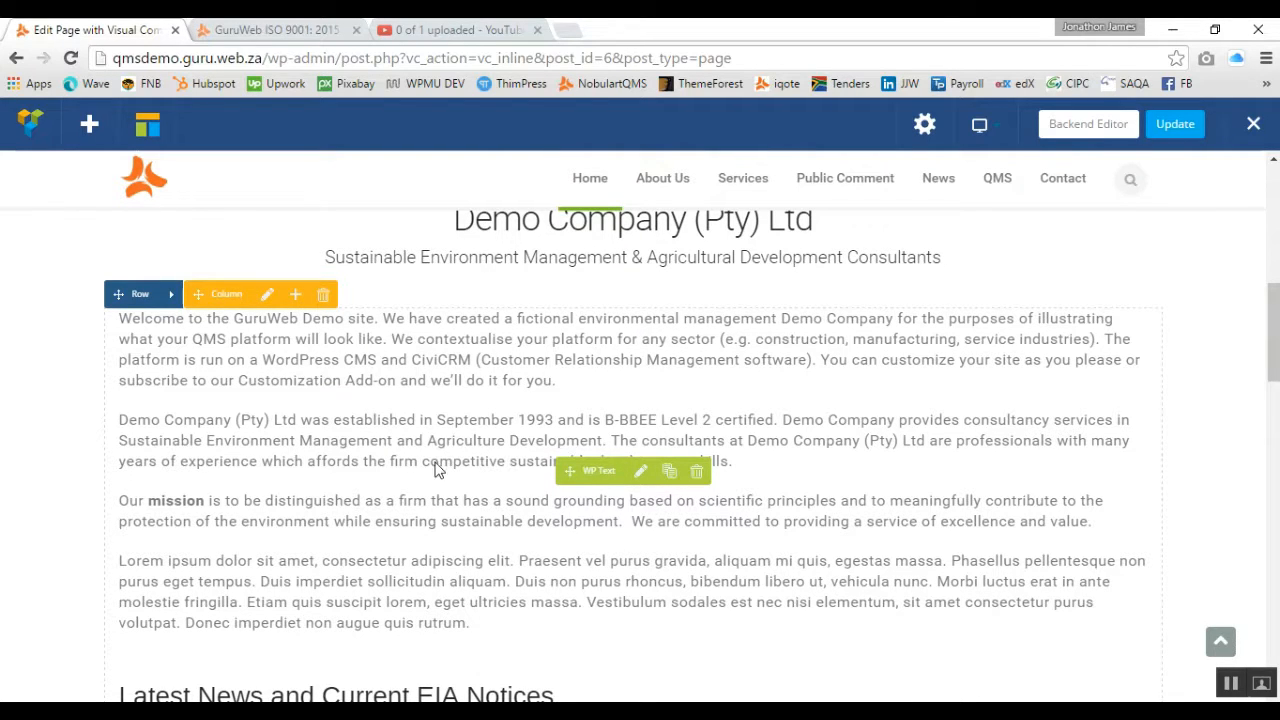
{"action": "left_click", "coordinate": [641, 472]}
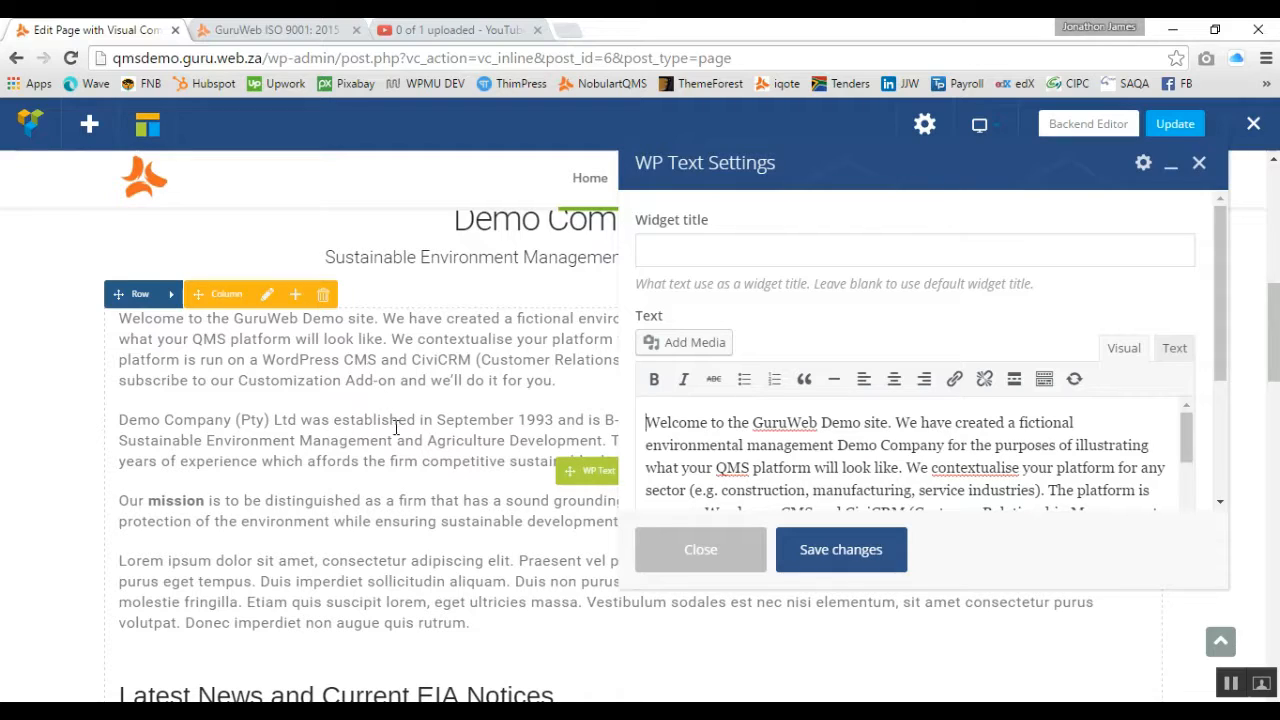
{"action": "left_click", "coordinate": [1172, 352]}
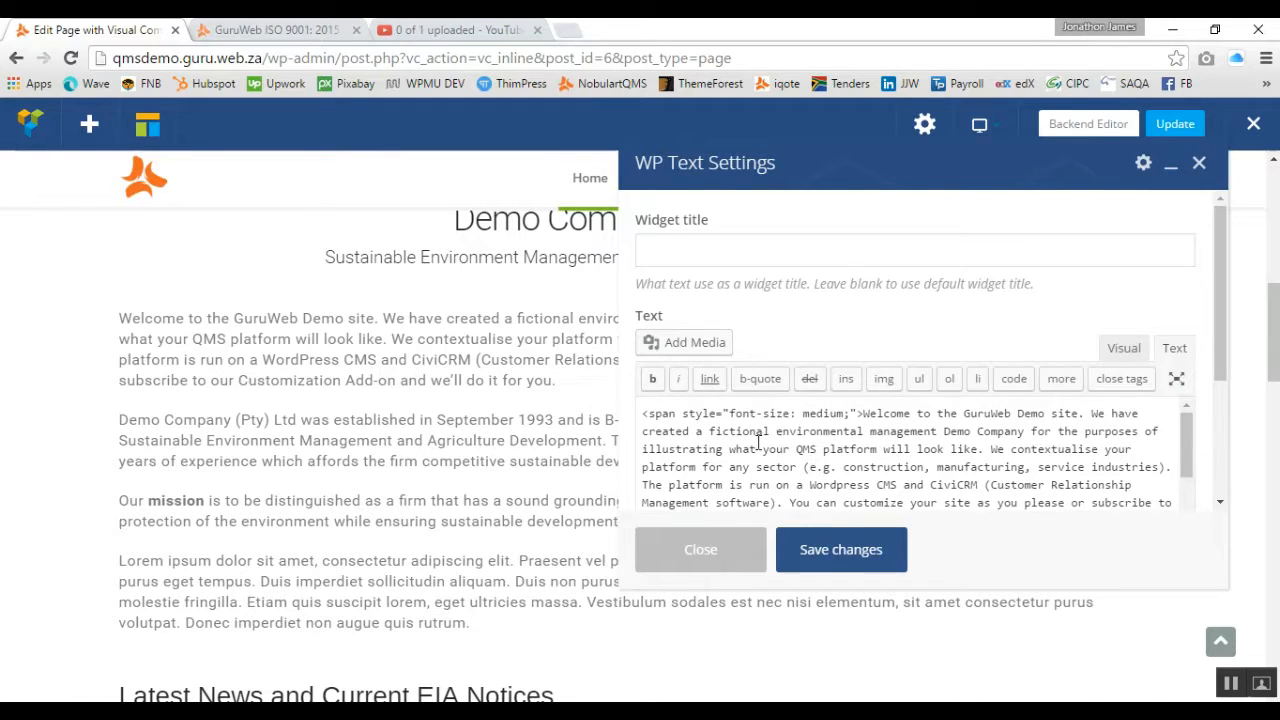
{"action": "scroll", "coordinate": [910, 460], "scroll_direction": "down", "scroll_amount": 5}
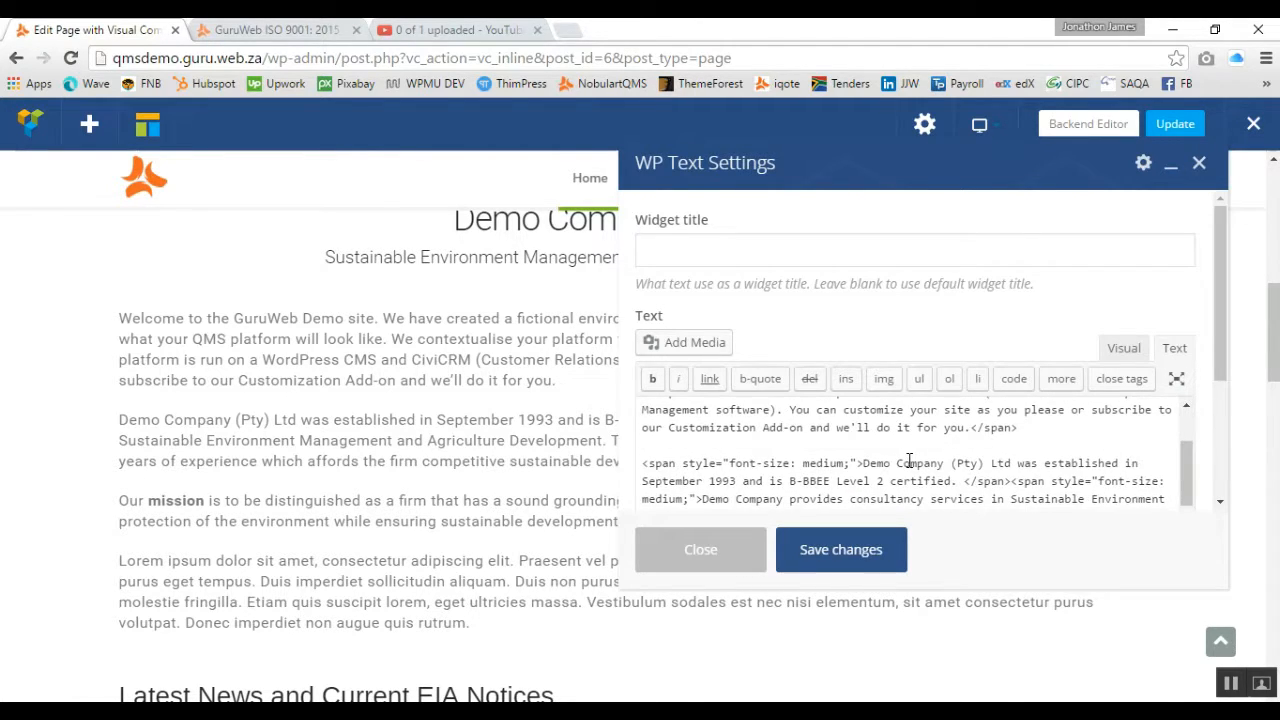
Read the rest of the welcome text block's HTML source and close its settings without saving
{"action": "scroll", "coordinate": [910, 460], "scroll_direction": "down", "scroll_amount": 6}
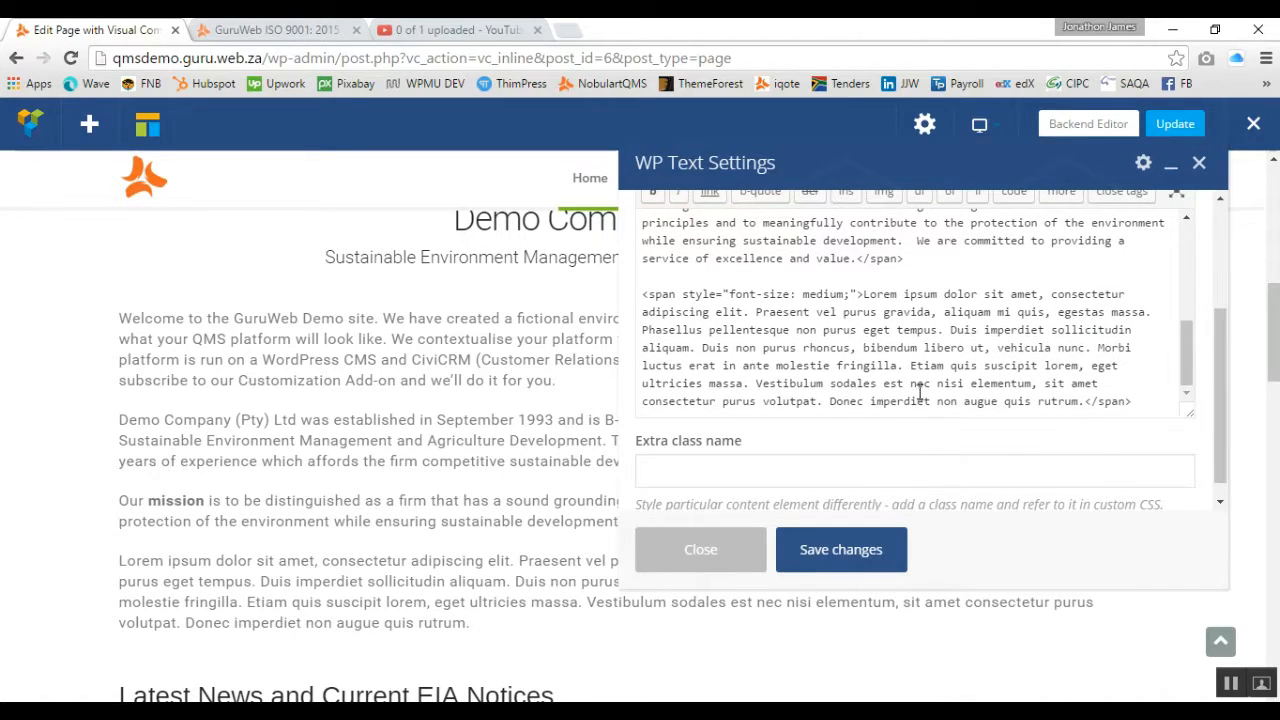
{"action": "scroll", "coordinate": [919, 393], "scroll_direction": "up", "scroll_amount": 10}
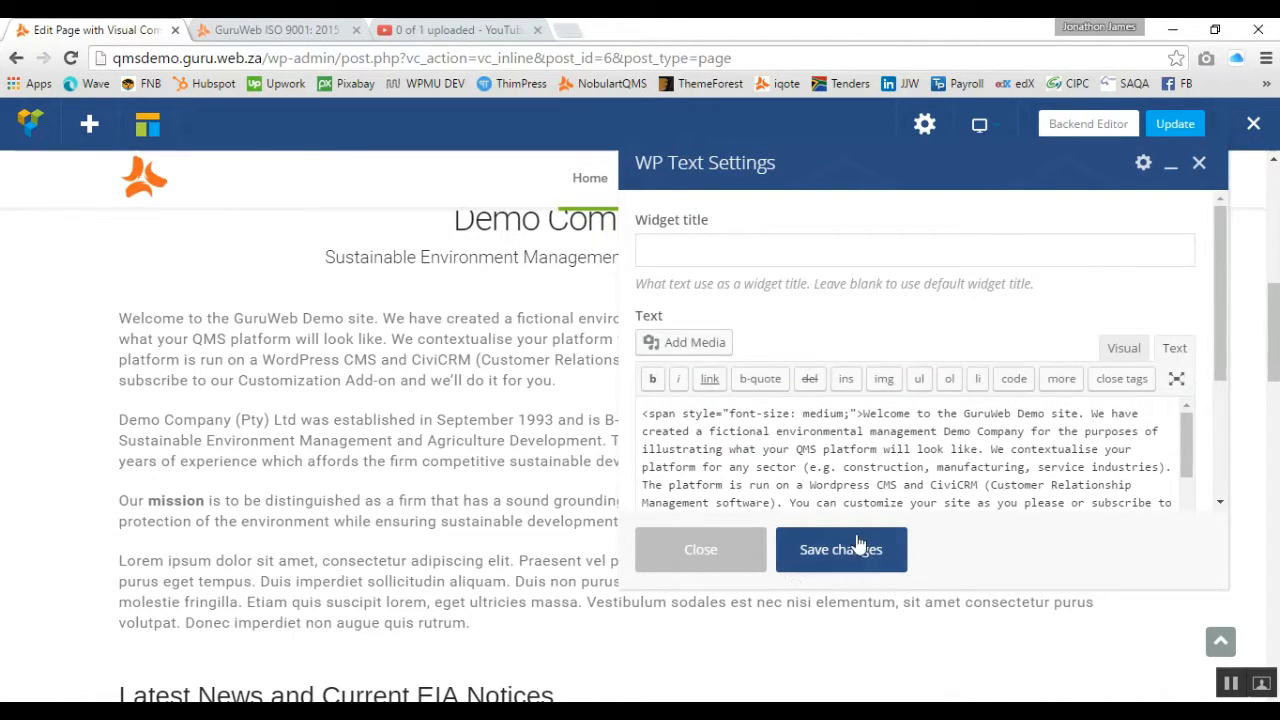
{"action": "left_click", "coordinate": [719, 564]}
Open the settings of the post grid under "Latest News and Current EIA Notices" and review its general options
{"action": "scroll", "coordinate": [772, 552], "scroll_direction": "down", "scroll_amount": 4}
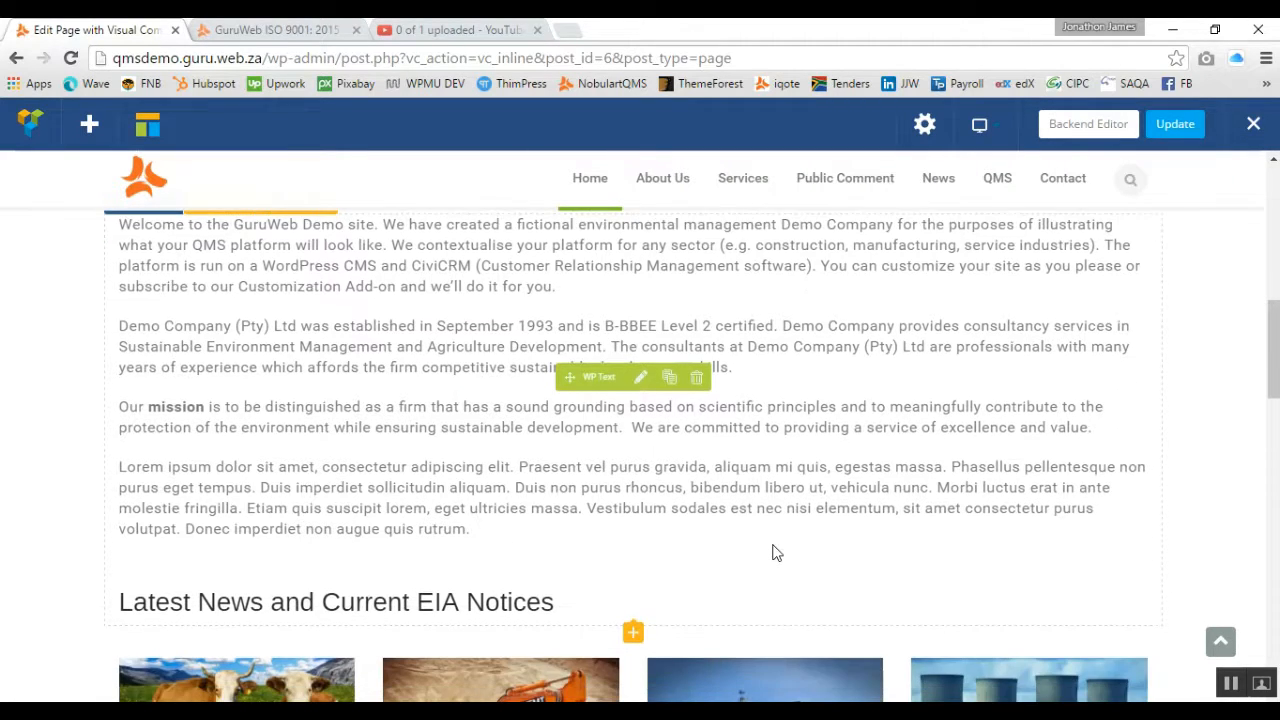
{"action": "scroll", "coordinate": [772, 550], "scroll_direction": "down", "scroll_amount": 2}
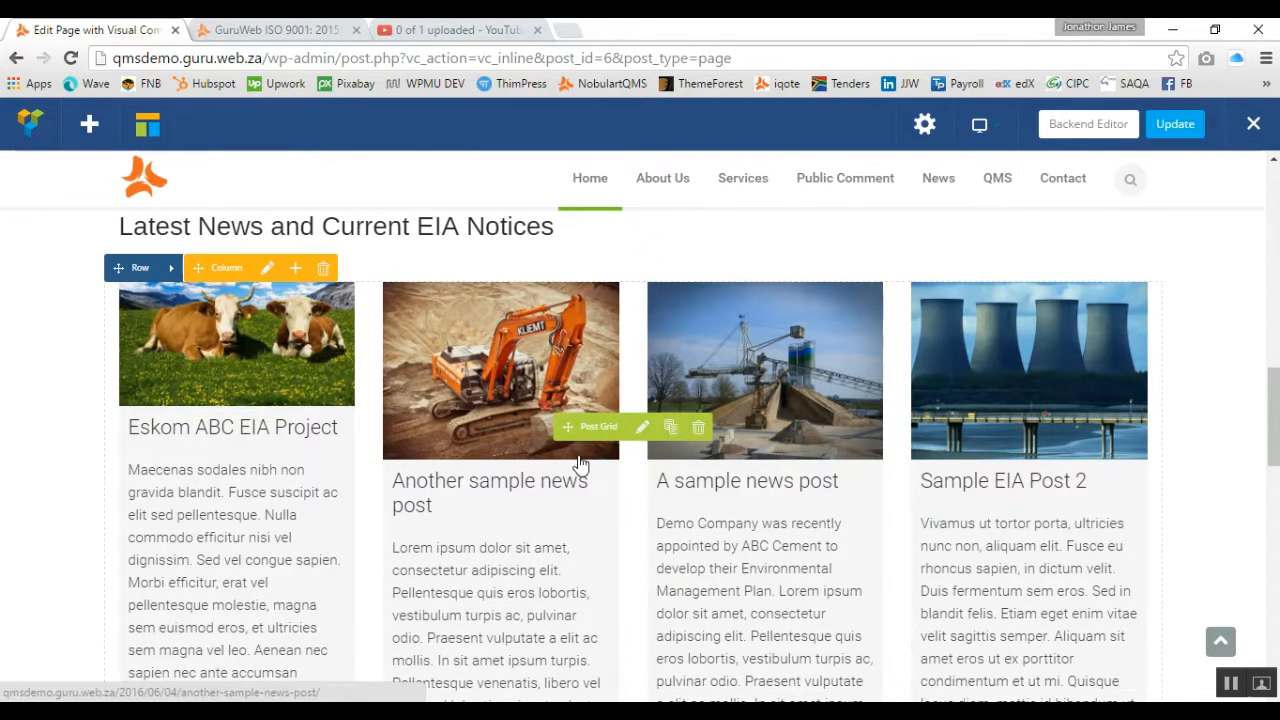
{"action": "scroll", "coordinate": [532, 487], "scroll_direction": "up", "scroll_amount": 1}
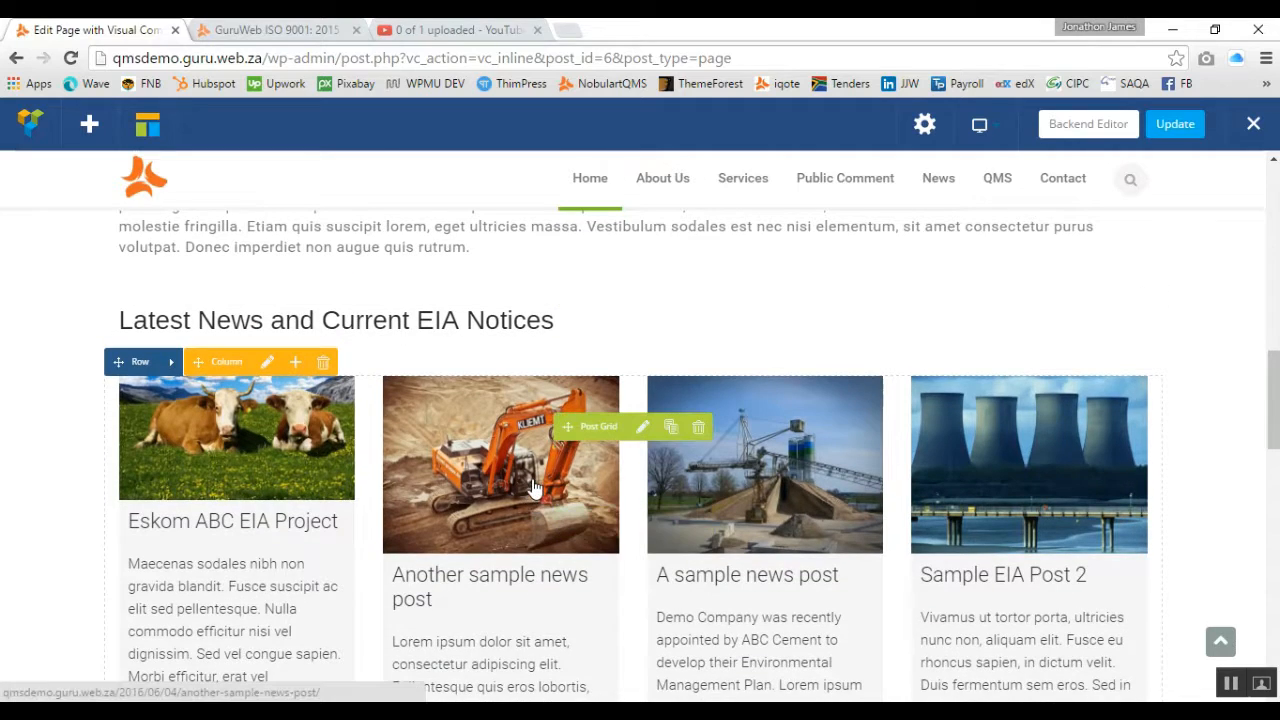
{"action": "scroll", "coordinate": [538, 487], "scroll_direction": "down", "scroll_amount": 1}
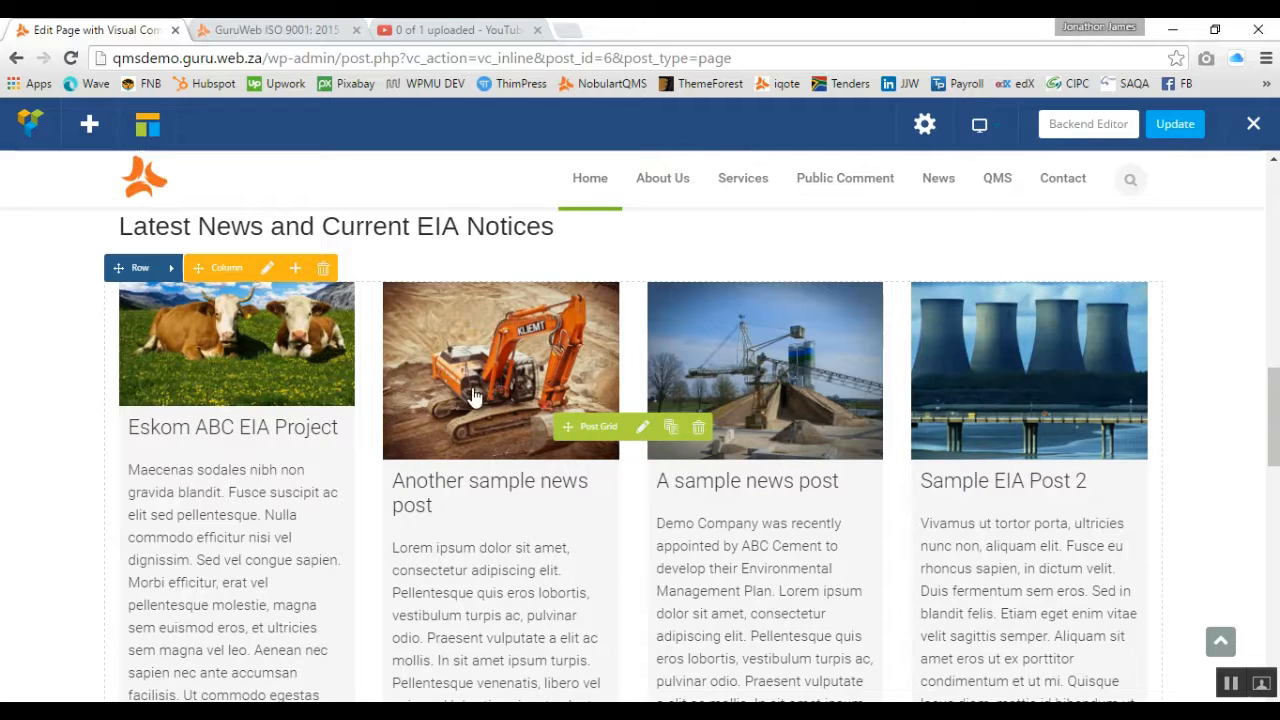
{"action": "left_click", "coordinate": [641, 430]}
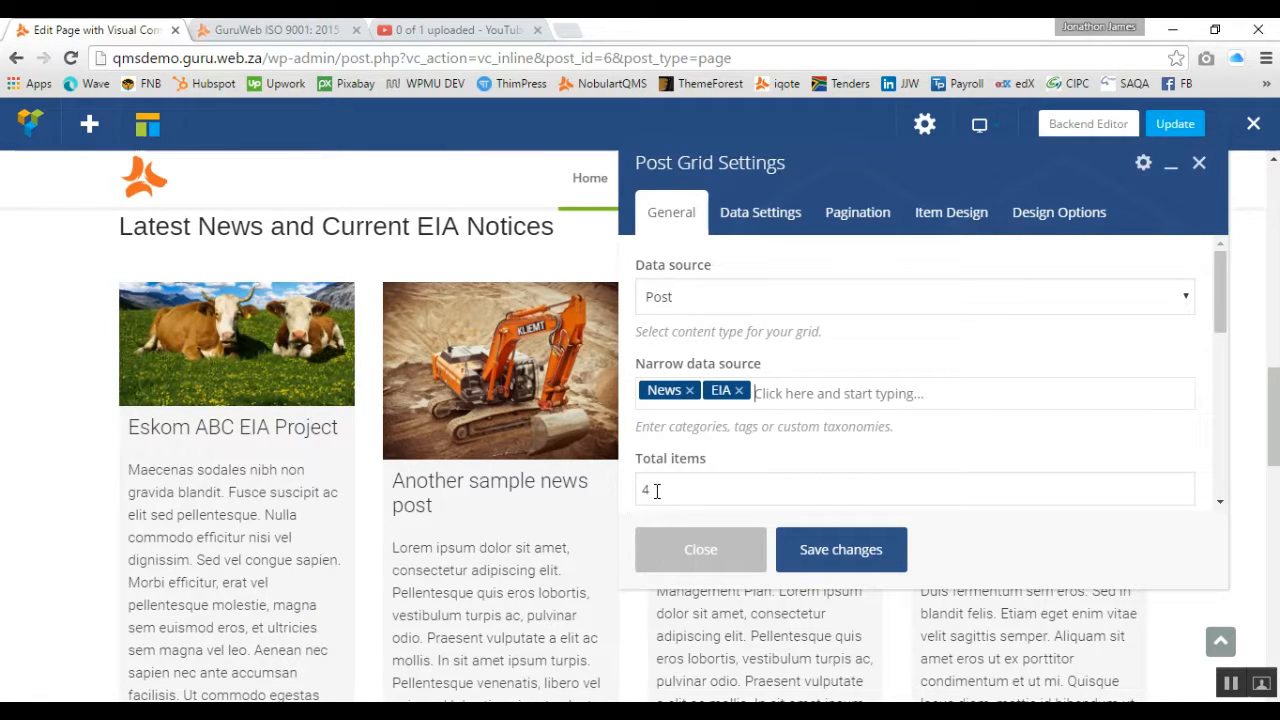
{"action": "scroll", "coordinate": [742, 487], "scroll_direction": "down", "scroll_amount": 2}
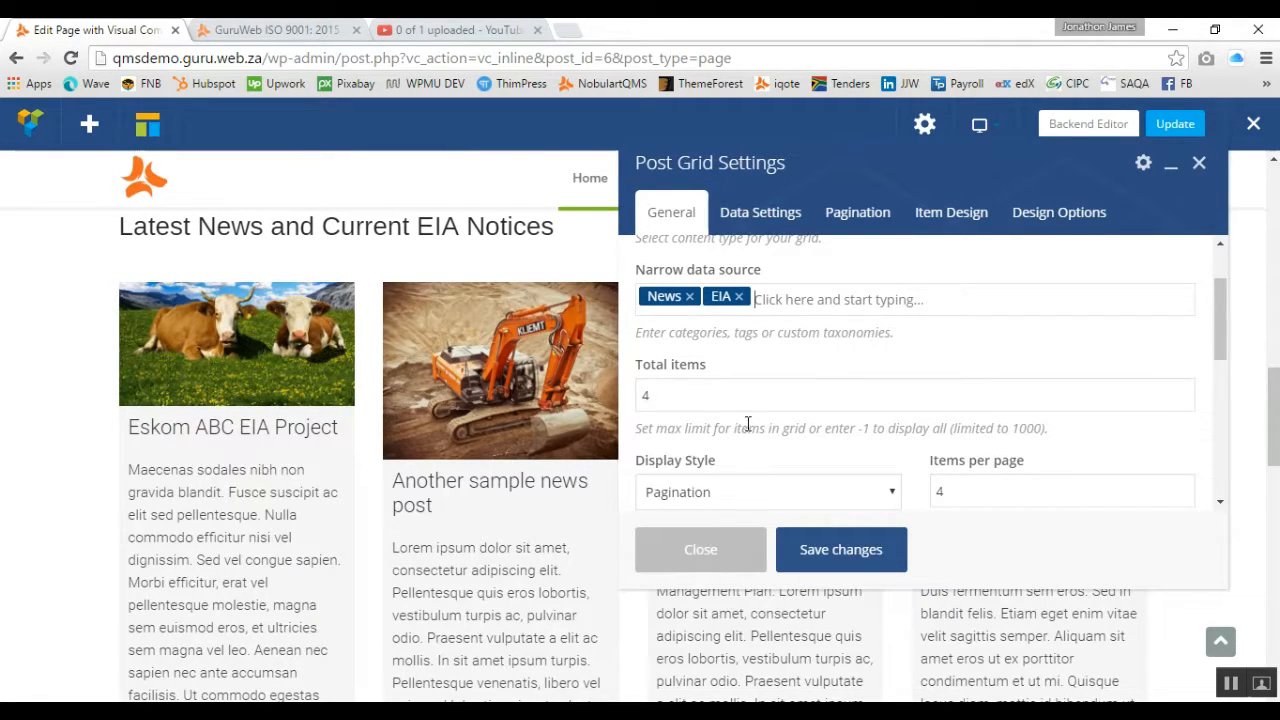
{"action": "scroll", "coordinate": [770, 422], "scroll_direction": "down", "scroll_amount": 2}
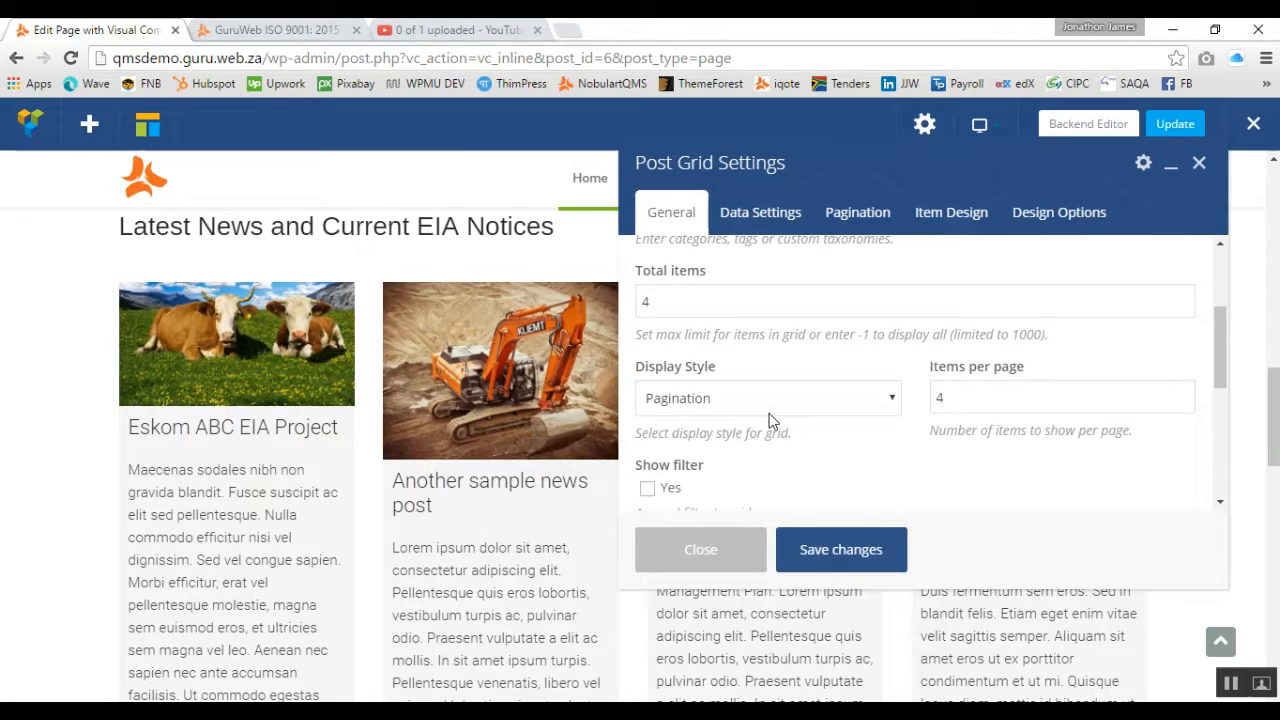
{"action": "scroll", "coordinate": [770, 422], "scroll_direction": "down", "scroll_amount": 2}
{"action": "scroll", "coordinate": [770, 422], "scroll_direction": "down", "scroll_amount": 4}
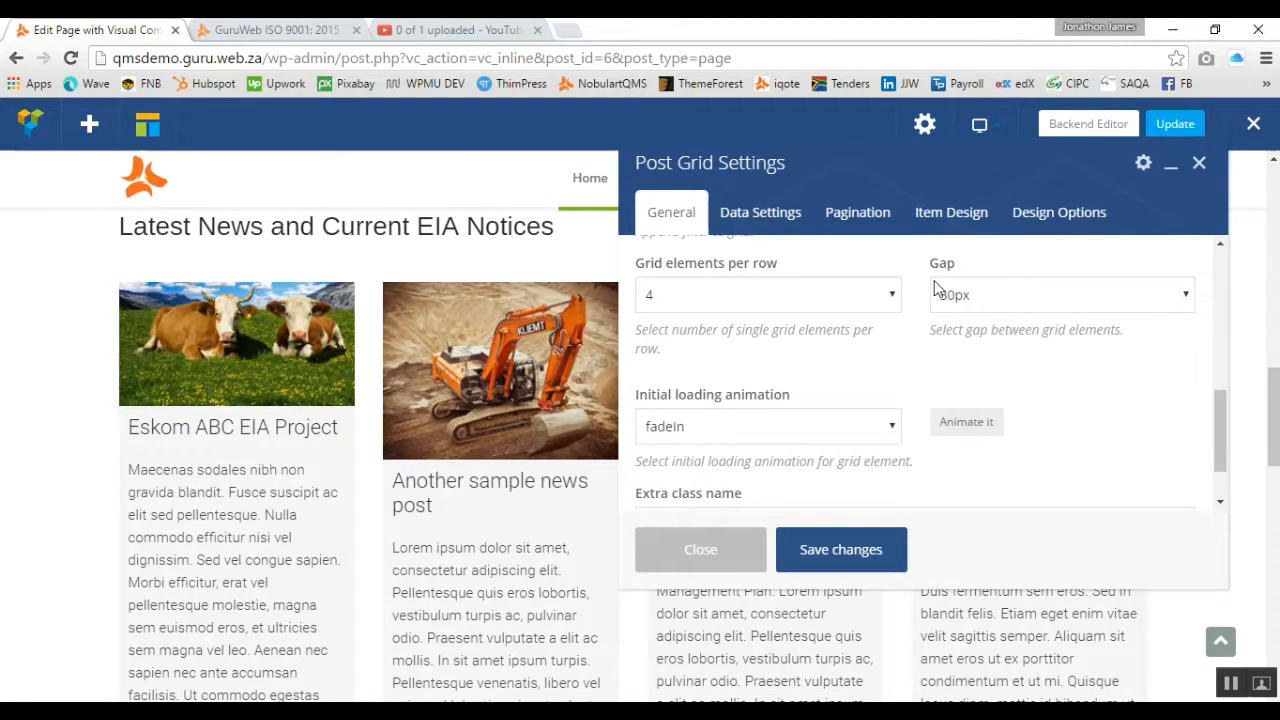
{"action": "scroll", "coordinate": [827, 417], "scroll_direction": "down", "scroll_amount": 1}
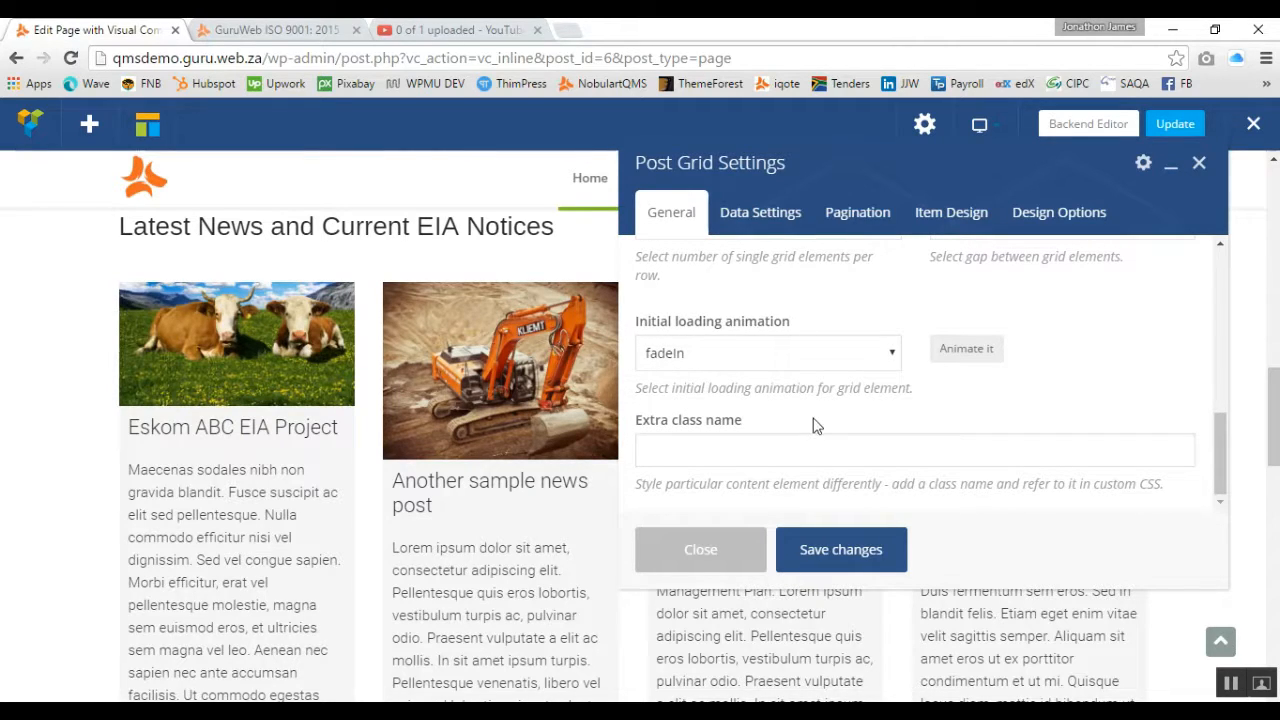
{"action": "scroll", "coordinate": [871, 391], "scroll_direction": "up", "scroll_amount": 4}
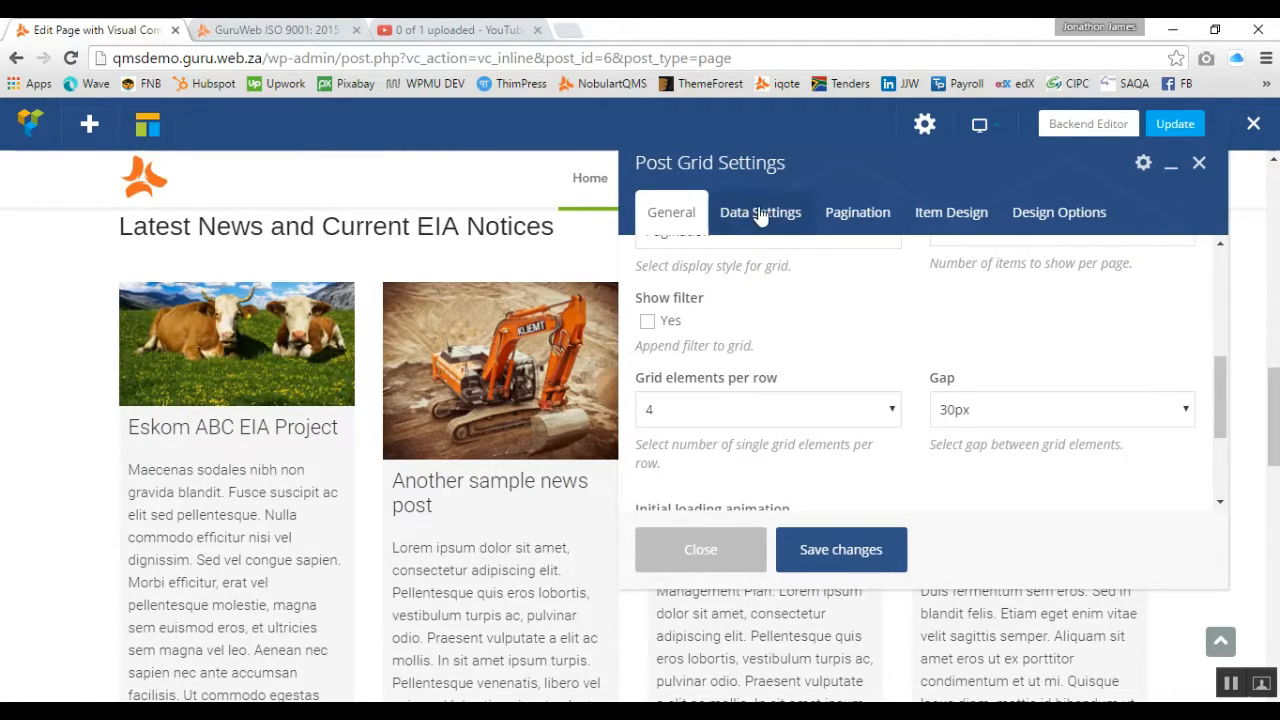
Review the post grid's data settings for ordering, sorting and offset, and close them without saving
{"action": "left_click", "coordinate": [790, 220]}
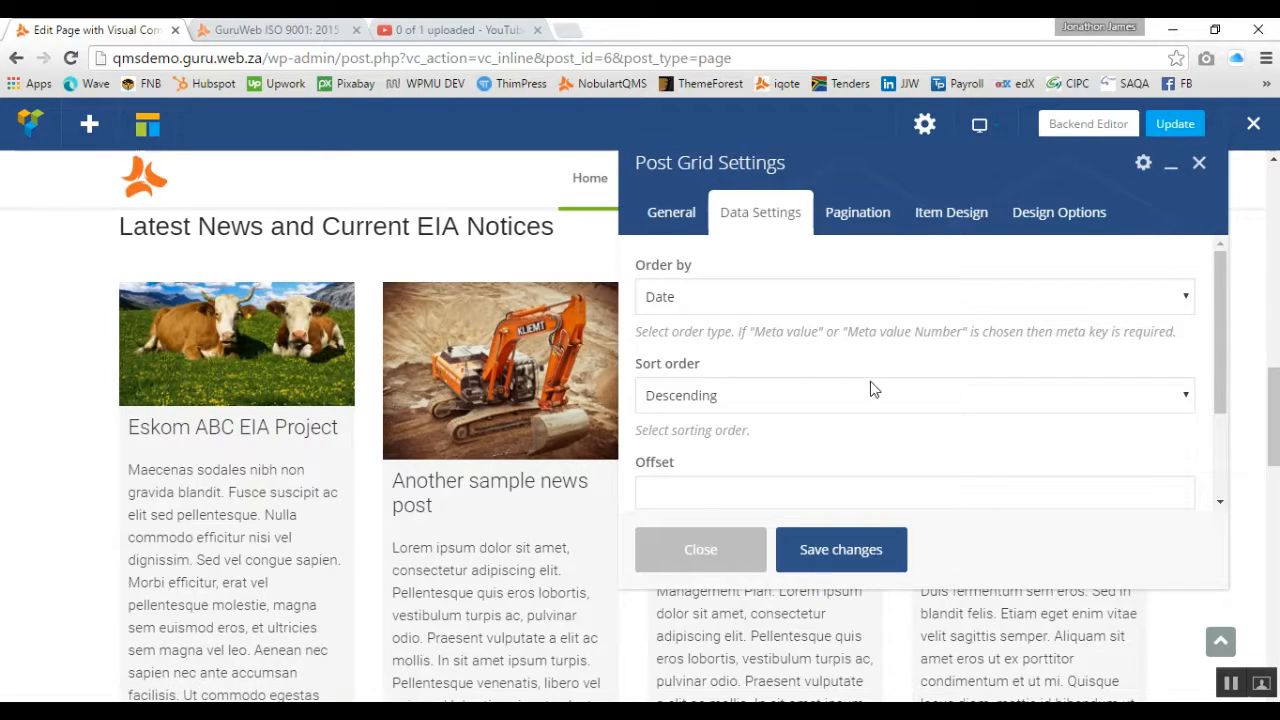
{"action": "scroll", "coordinate": [871, 386], "scroll_direction": "down", "scroll_amount": 3}
{"action": "scroll", "coordinate": [866, 378], "scroll_direction": "up", "scroll_amount": 3}
{"action": "left_click", "coordinate": [701, 556]}
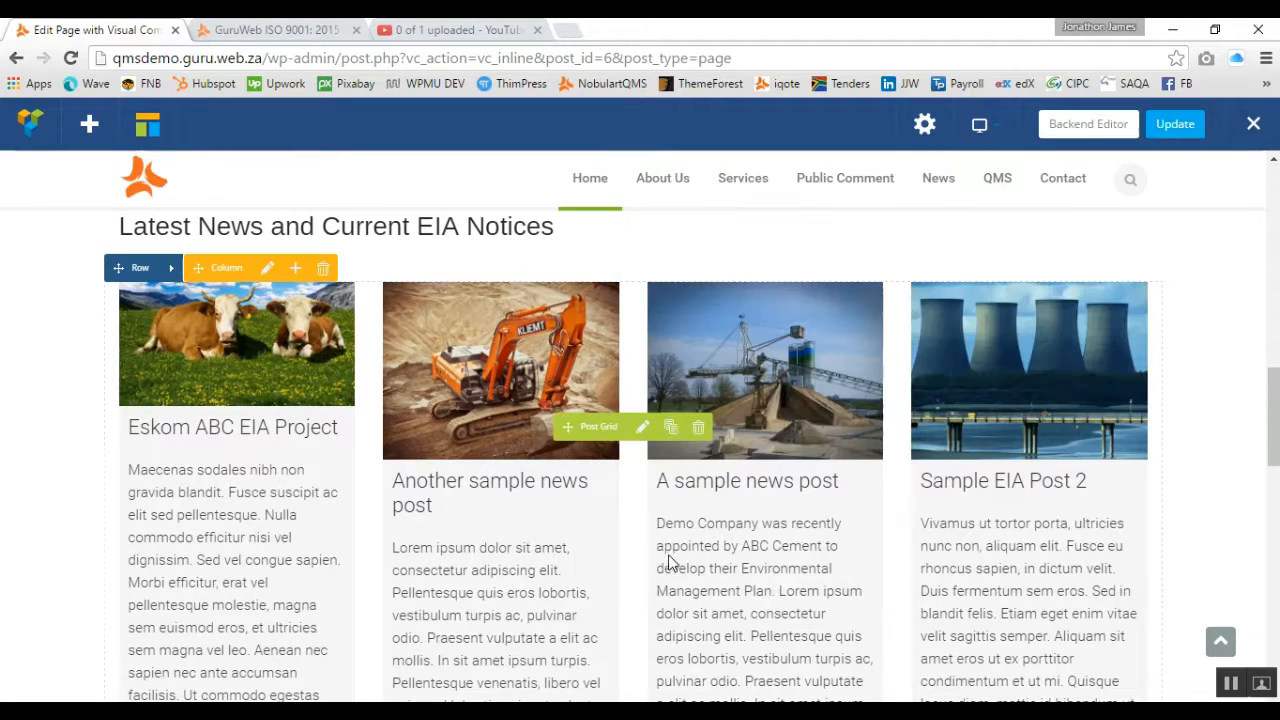
Inspect the name, image, subtitle and content in the testimonial's settings below the post grid, and close them without saving
{"action": "scroll", "coordinate": [392, 401], "scroll_direction": "up", "scroll_amount": 2}
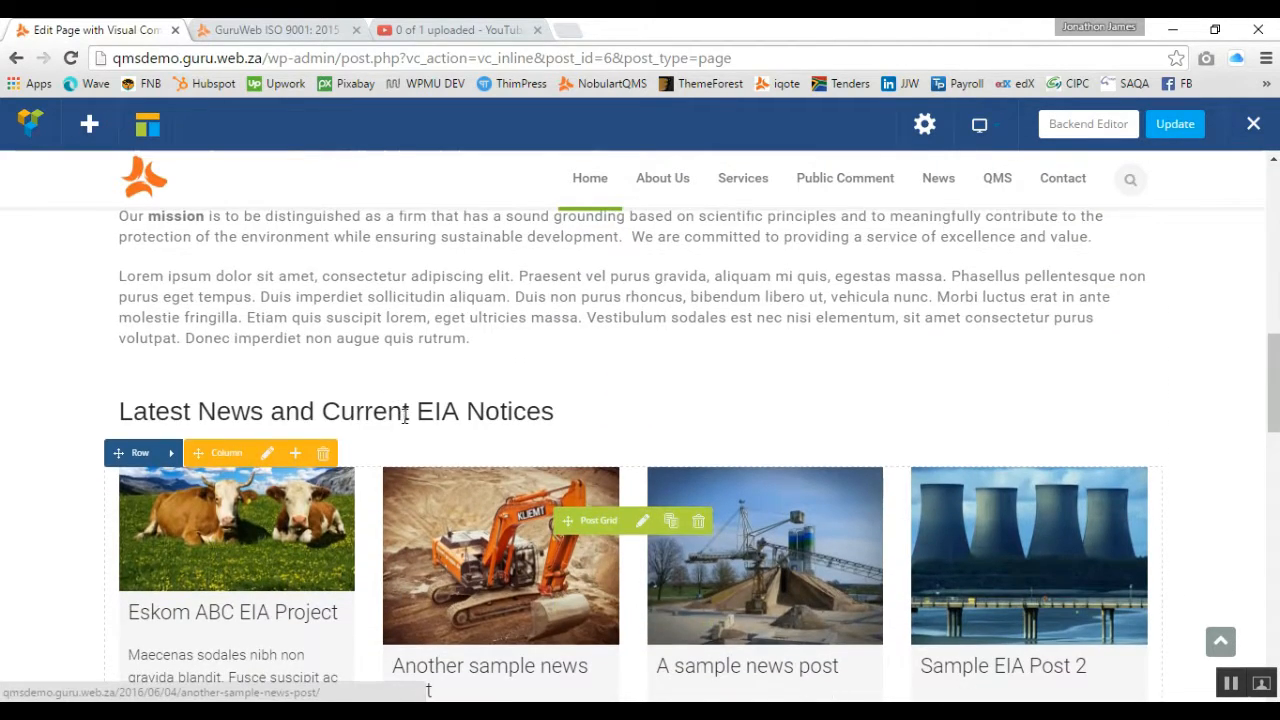
{"action": "scroll", "coordinate": [404, 416], "scroll_direction": "down", "scroll_amount": 1}
{"action": "scroll", "coordinate": [405, 426], "scroll_direction": "down", "scroll_amount": 10}
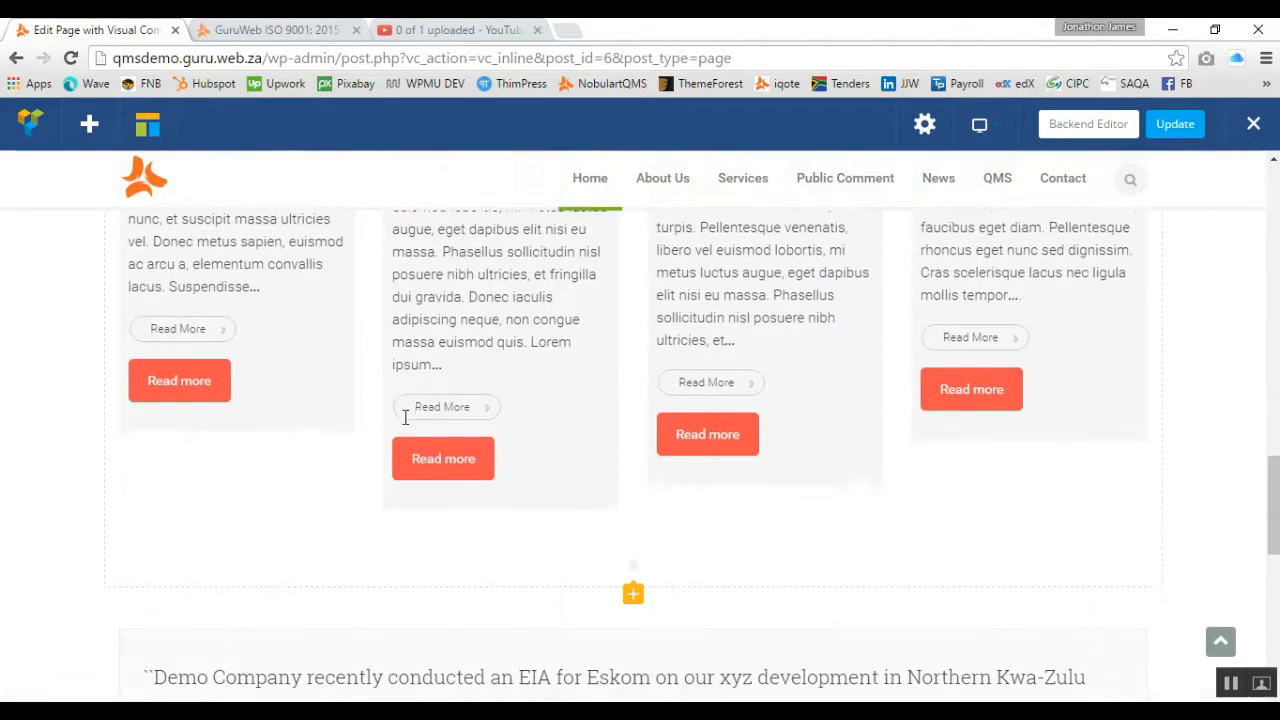
{"action": "mouse_move", "coordinate": [502, 463]}
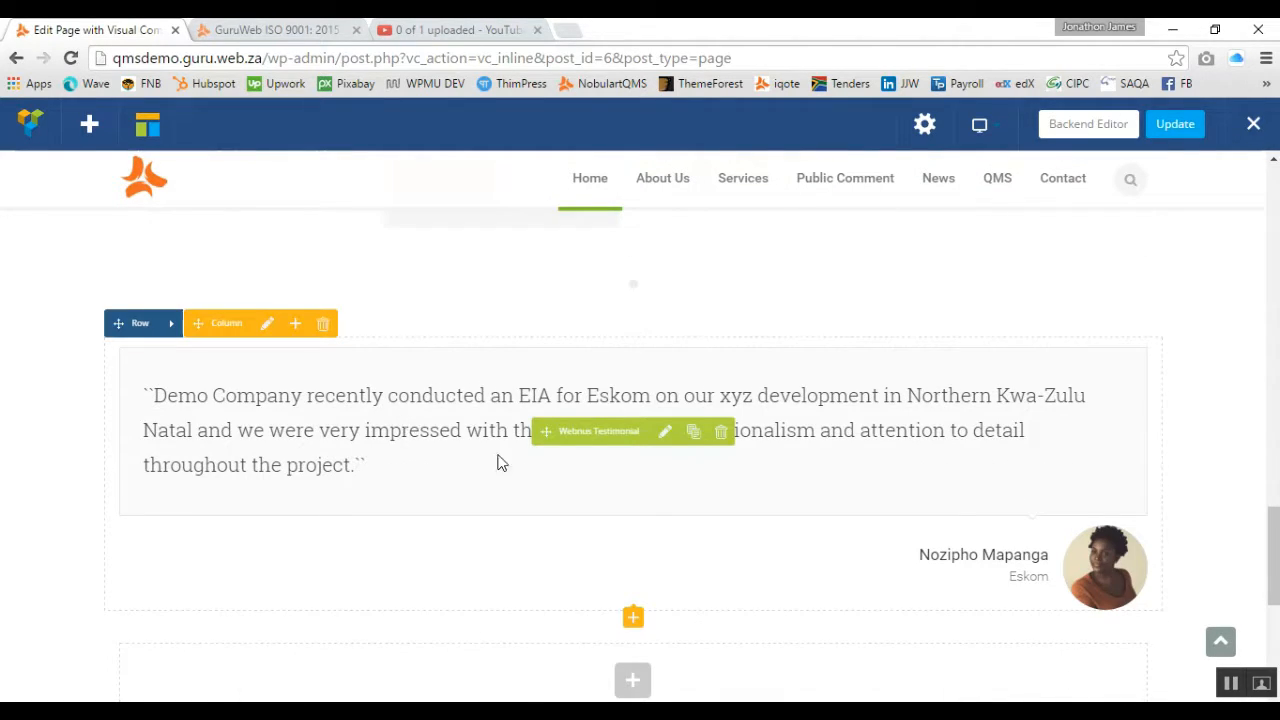
{"action": "left_click", "coordinate": [666, 438]}
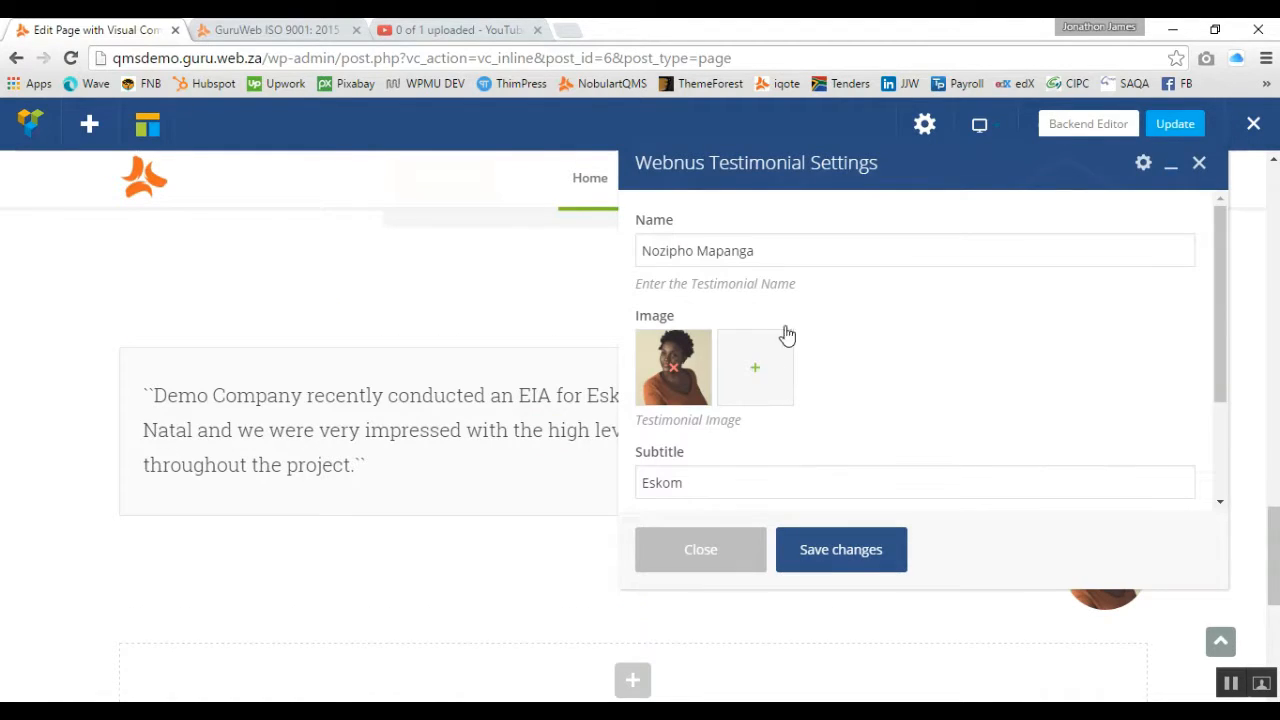
{"action": "left_click_drag", "start_coordinate": [760, 254], "coordinate": [638, 256]}
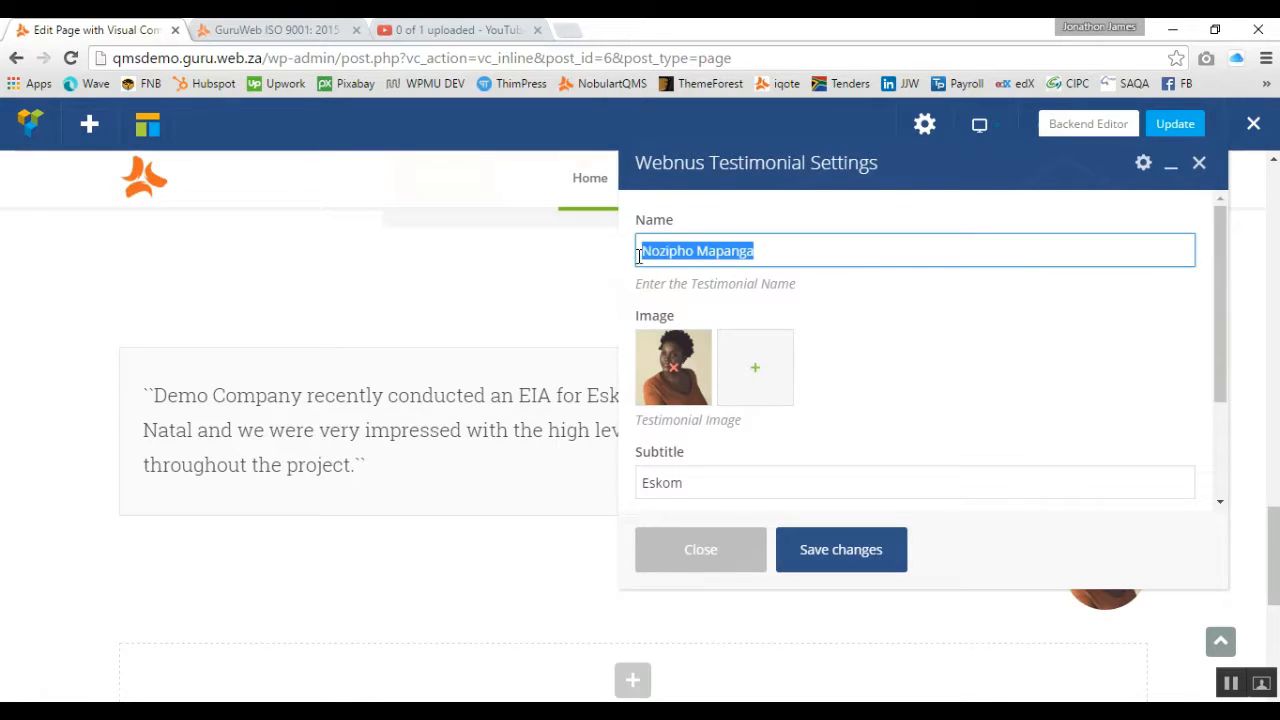
{"action": "scroll", "coordinate": [865, 363], "scroll_direction": "down", "scroll_amount": 1}
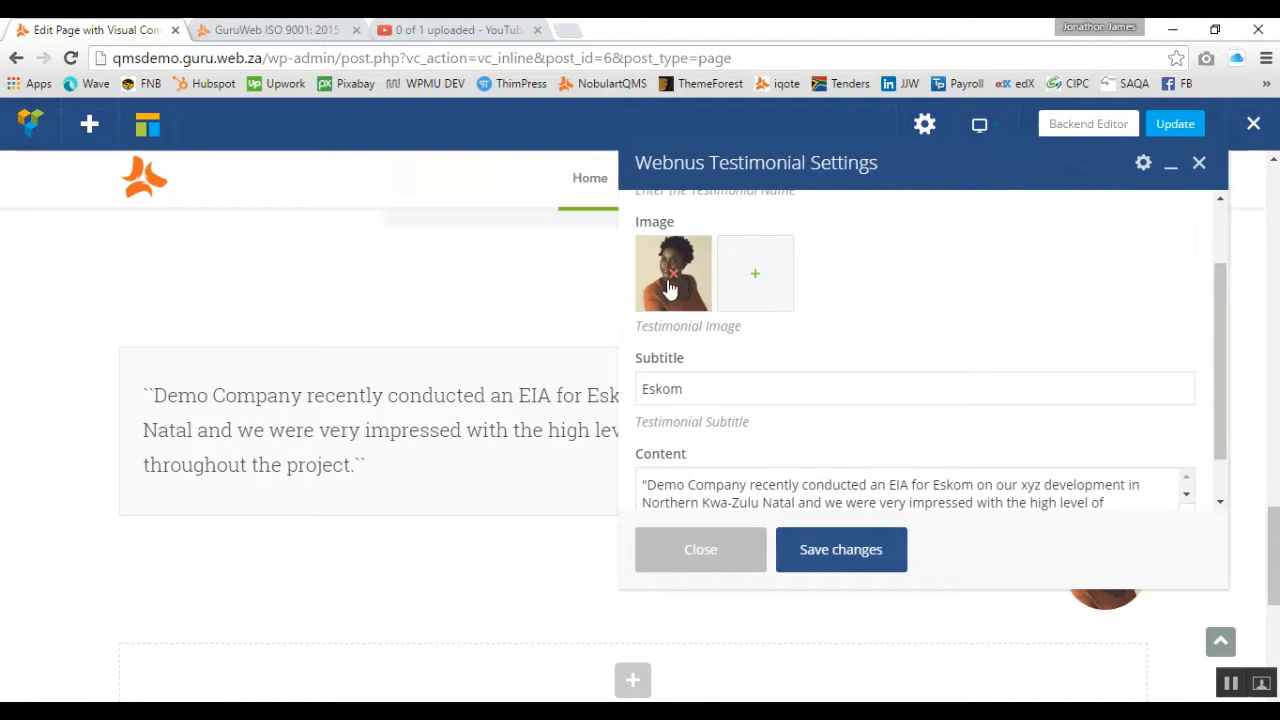
{"action": "scroll", "coordinate": [866, 316], "scroll_direction": "down", "scroll_amount": 1}
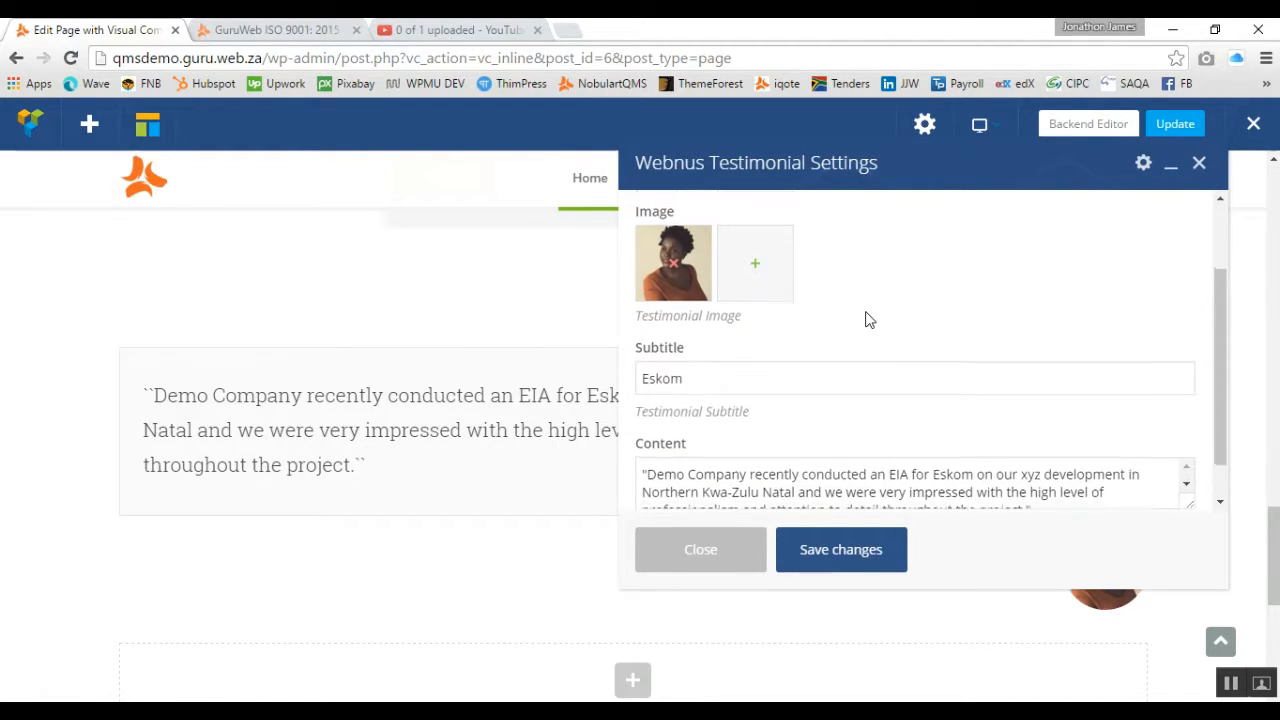
{"action": "left_click", "coordinate": [698, 338]}
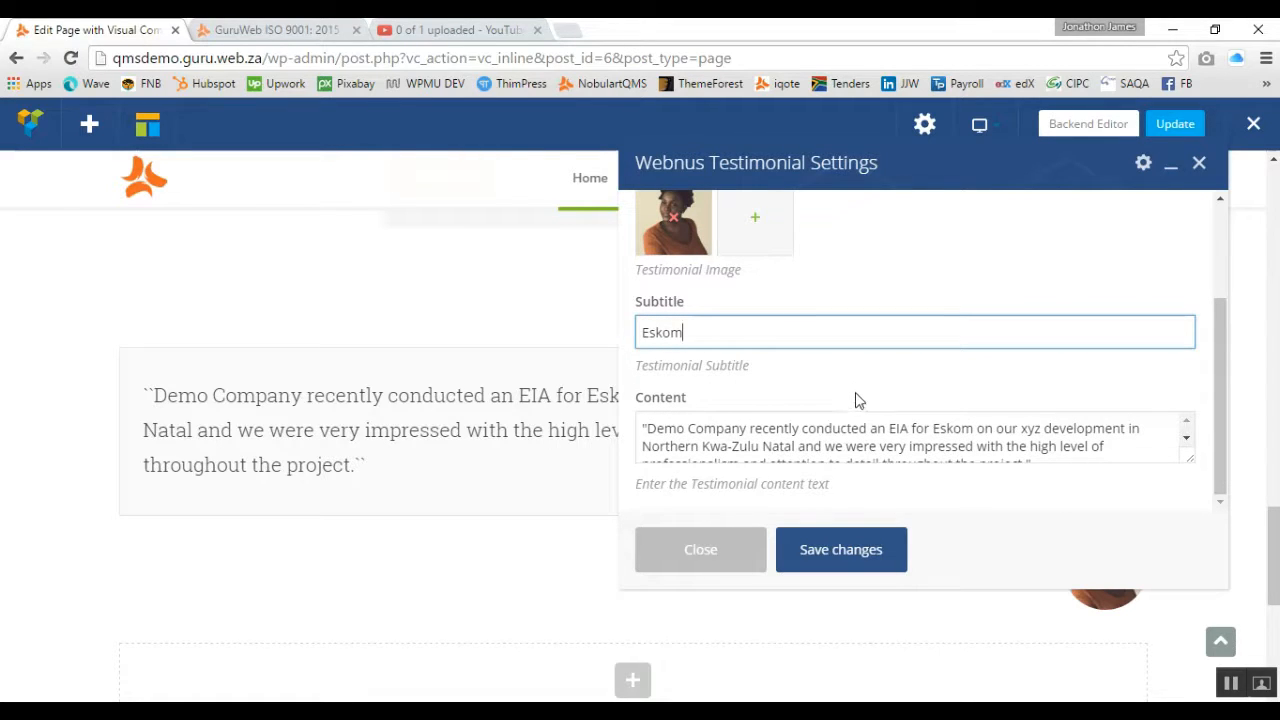
{"action": "scroll", "coordinate": [851, 443], "scroll_direction": "down", "scroll_amount": 1}
{"action": "left_click_drag", "start_coordinate": [1025, 445], "coordinate": [795, 412]}
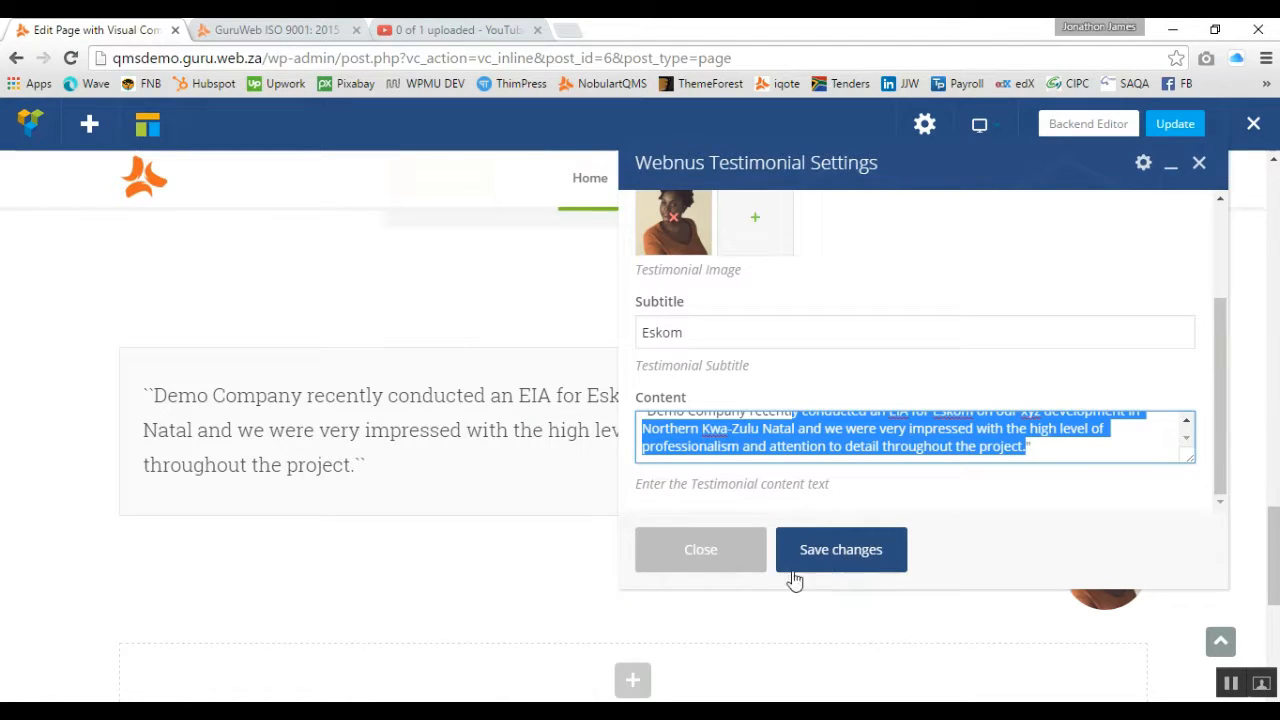
{"action": "left_click", "coordinate": [700, 558]}
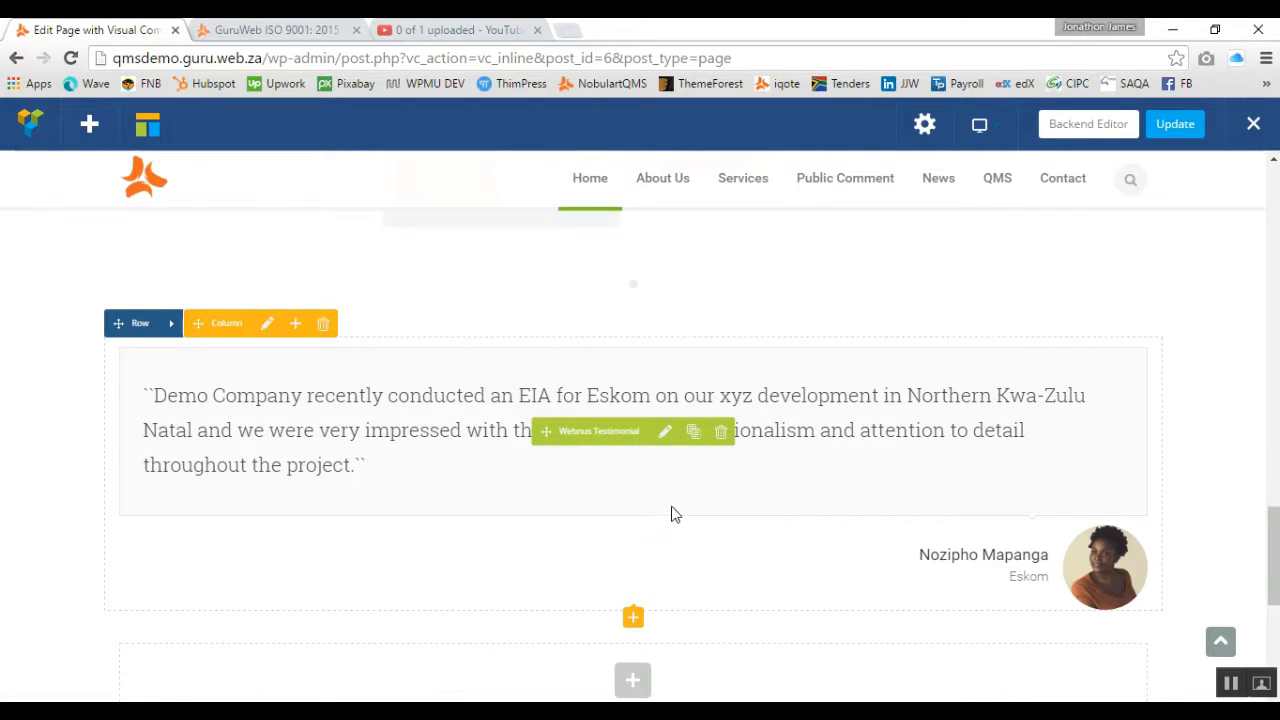
Try adding a Webnus Testimonial Slider below the testimonial, searching the elements for "testi", and delete the added slider
{"action": "scroll", "coordinate": [672, 513], "scroll_direction": "down", "scroll_amount": 1}
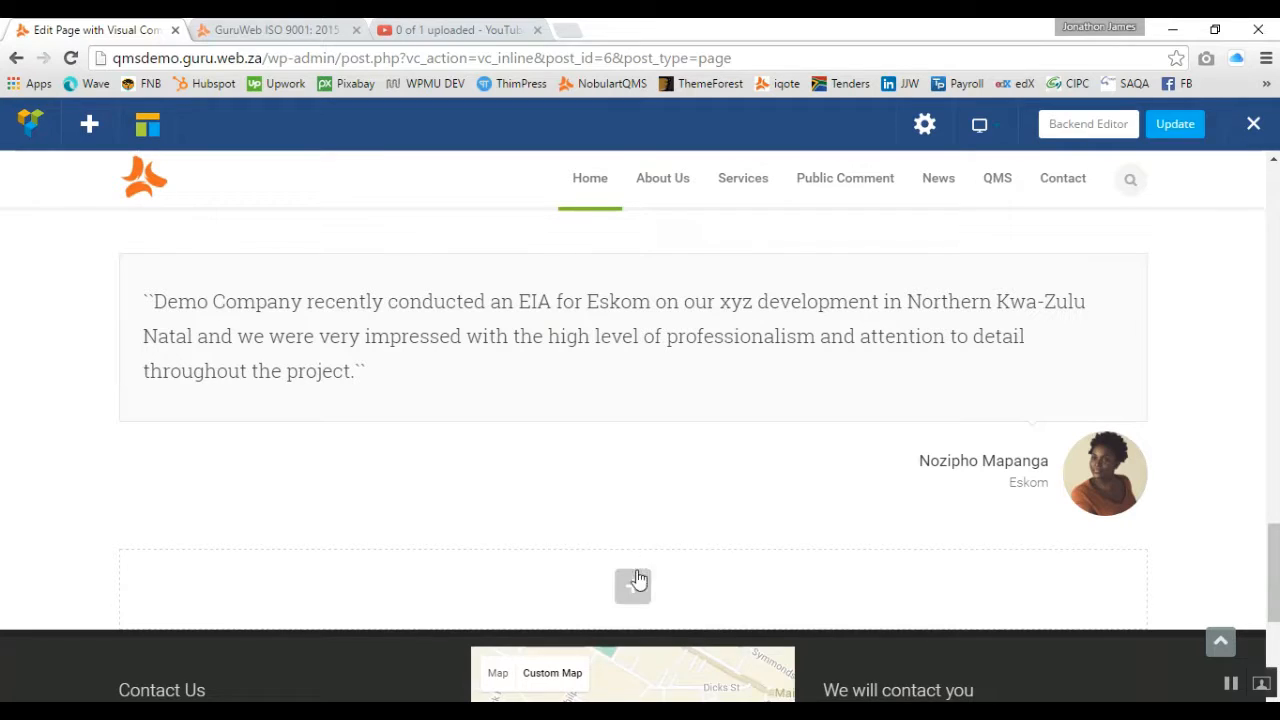
{"action": "mouse_move", "coordinate": [637, 523]}
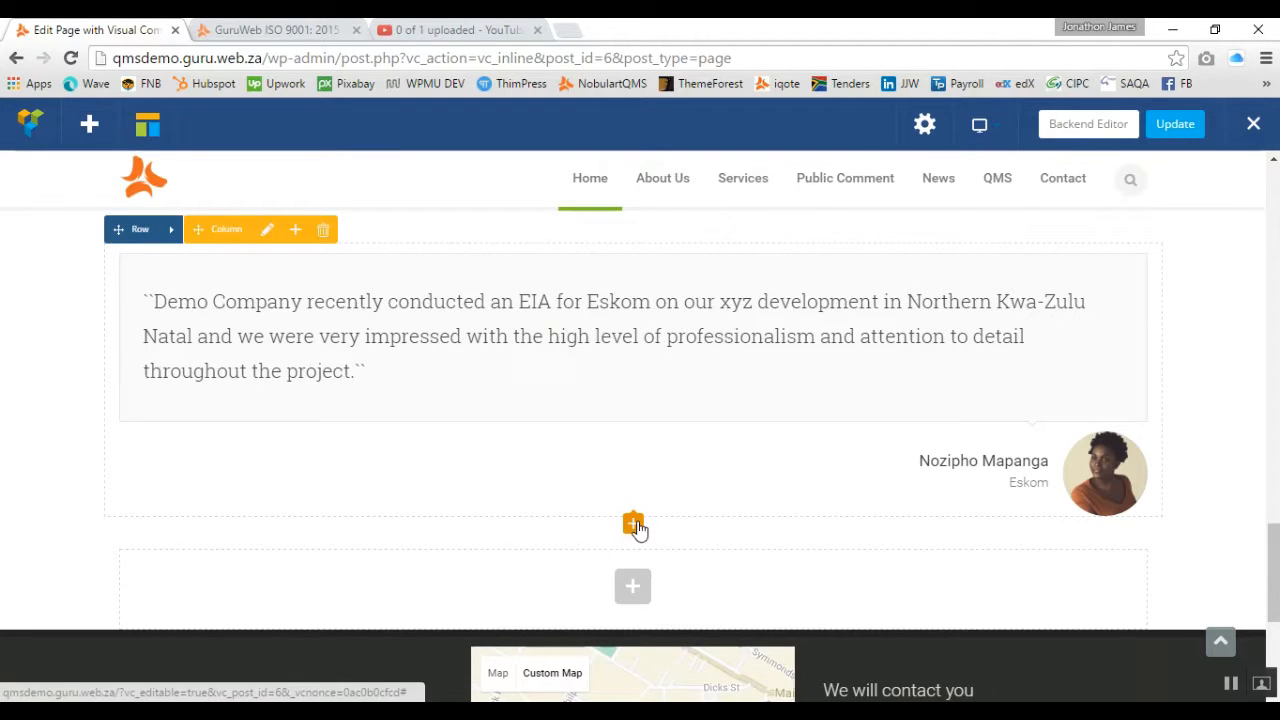
{"action": "left_click", "coordinate": [645, 525]}
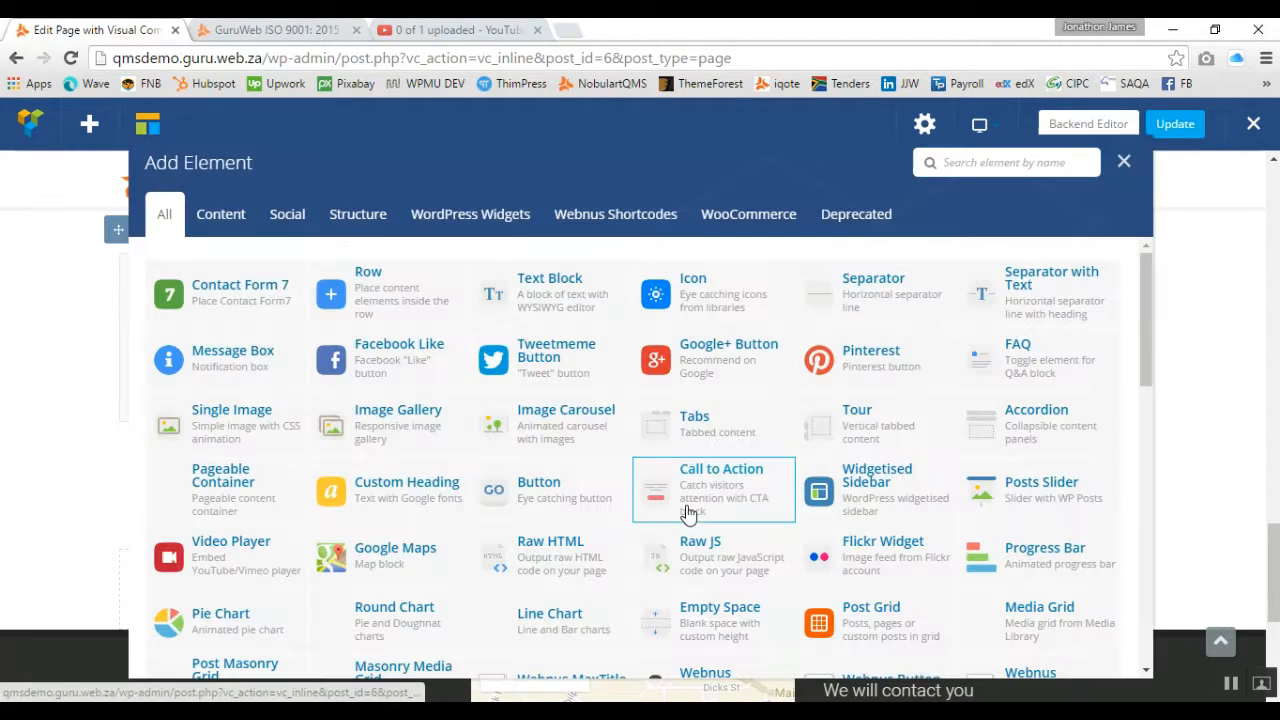
{"action": "left_click", "coordinate": [958, 162]}
{"action": "type", "text": "testi"}
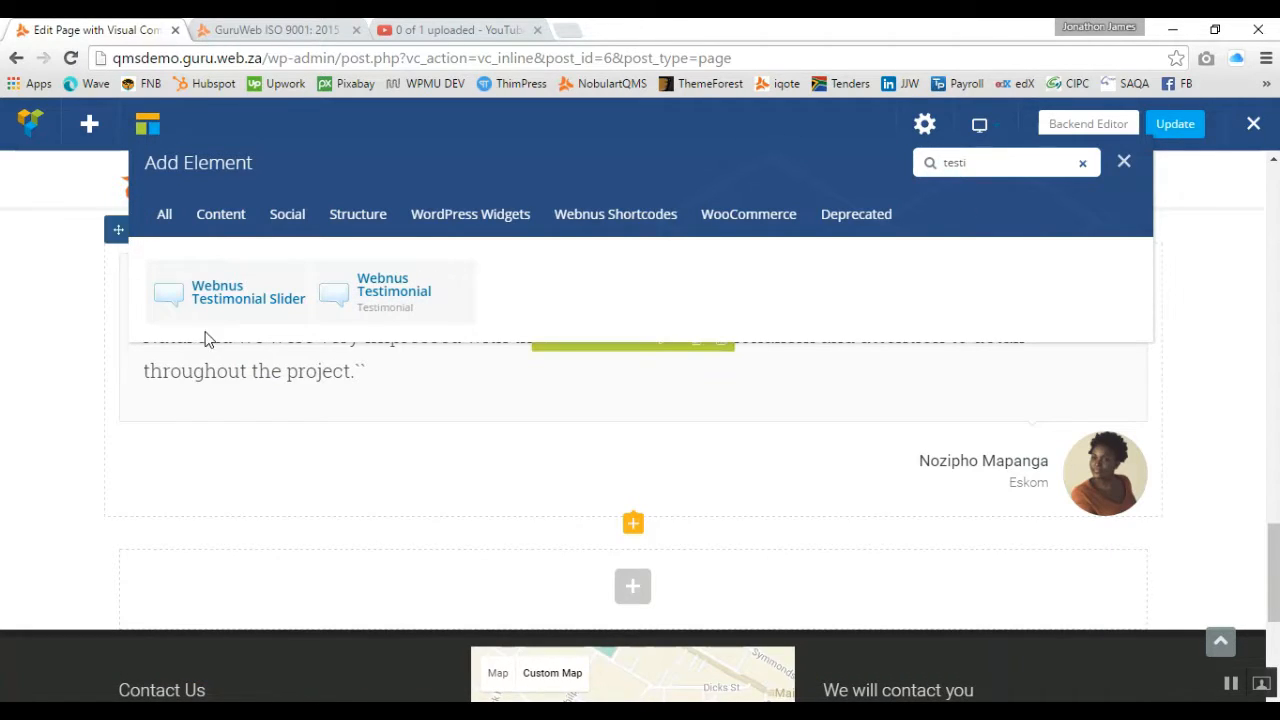
{"action": "left_click", "coordinate": [226, 295]}
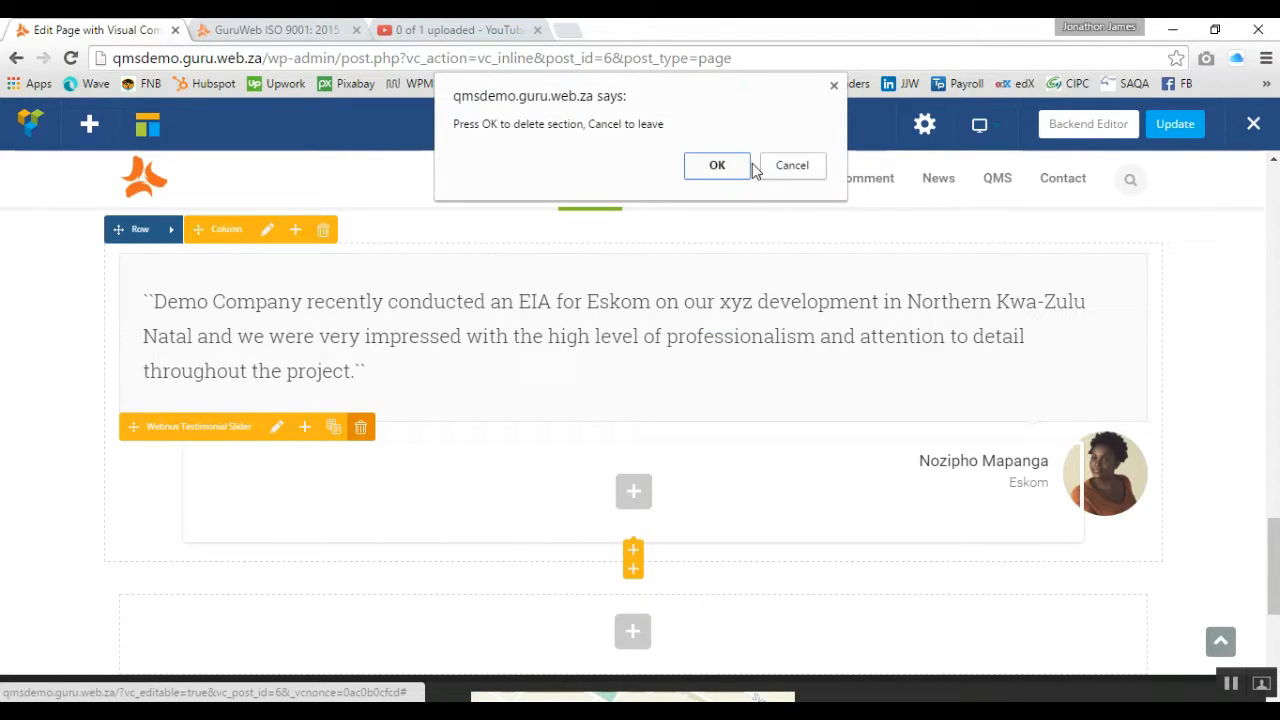
{"action": "left_click", "coordinate": [737, 166]}
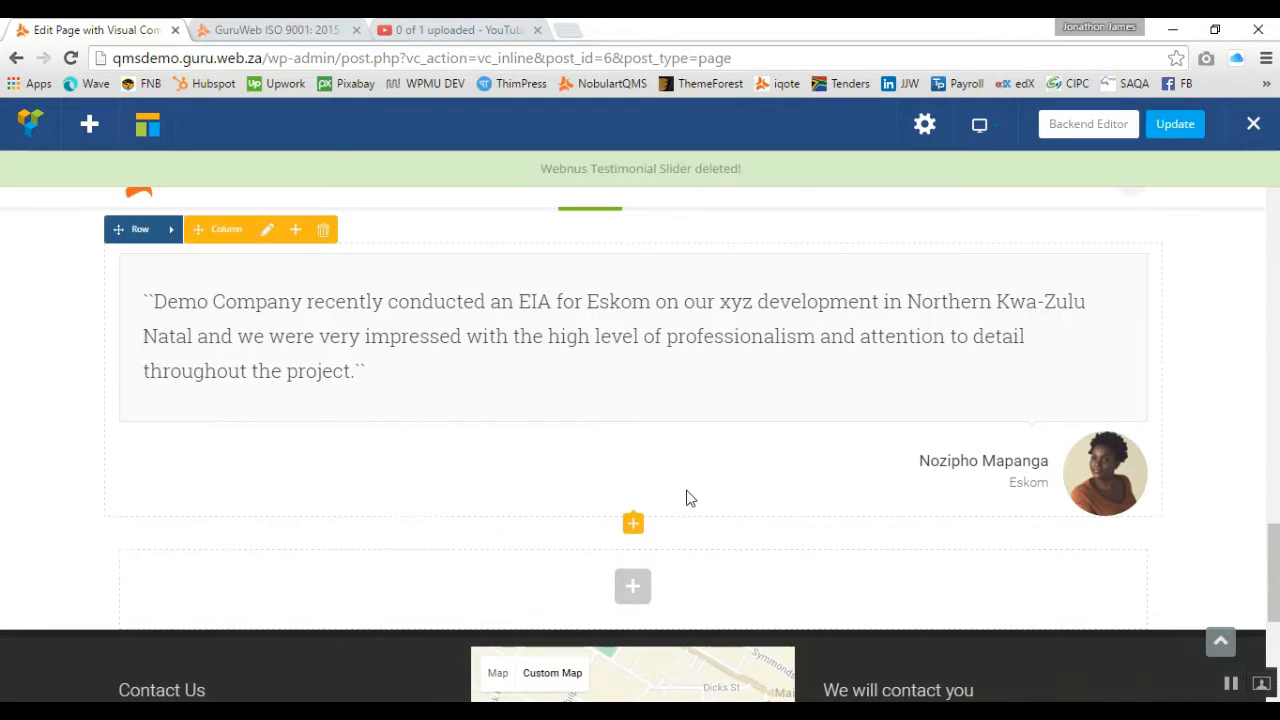
{"action": "scroll", "coordinate": [775, 445], "scroll_direction": "up", "scroll_amount": 4}
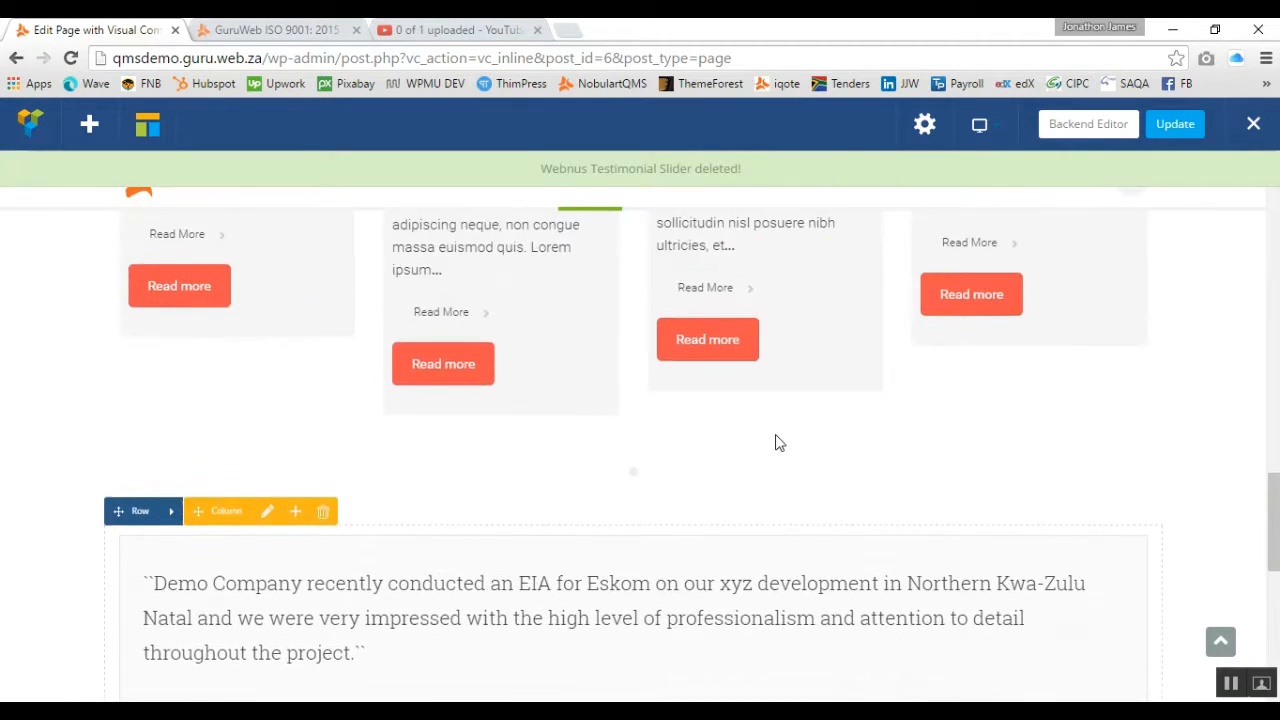
{"action": "scroll", "coordinate": [775, 434], "scroll_direction": "down", "scroll_amount": 3}
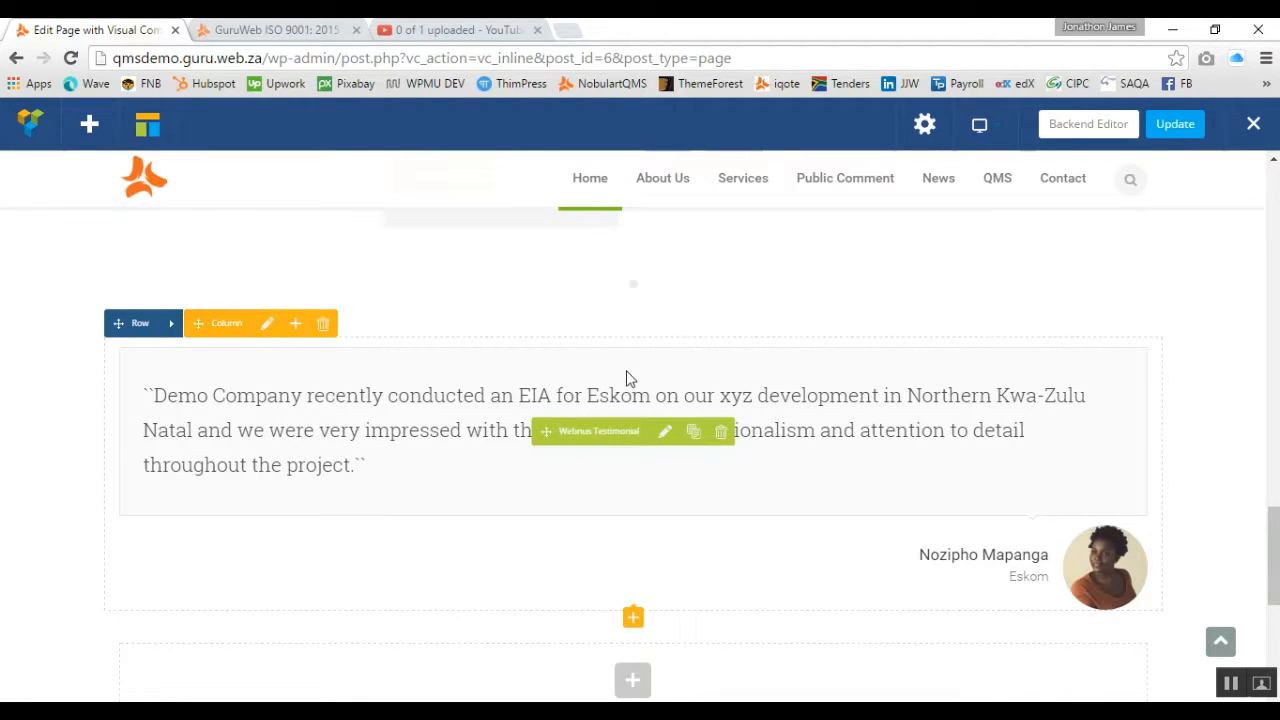
{"action": "scroll", "coordinate": [628, 376], "scroll_direction": "up", "scroll_amount": 1}
{"action": "scroll", "coordinate": [628, 376], "scroll_direction": "up", "scroll_amount": 7}
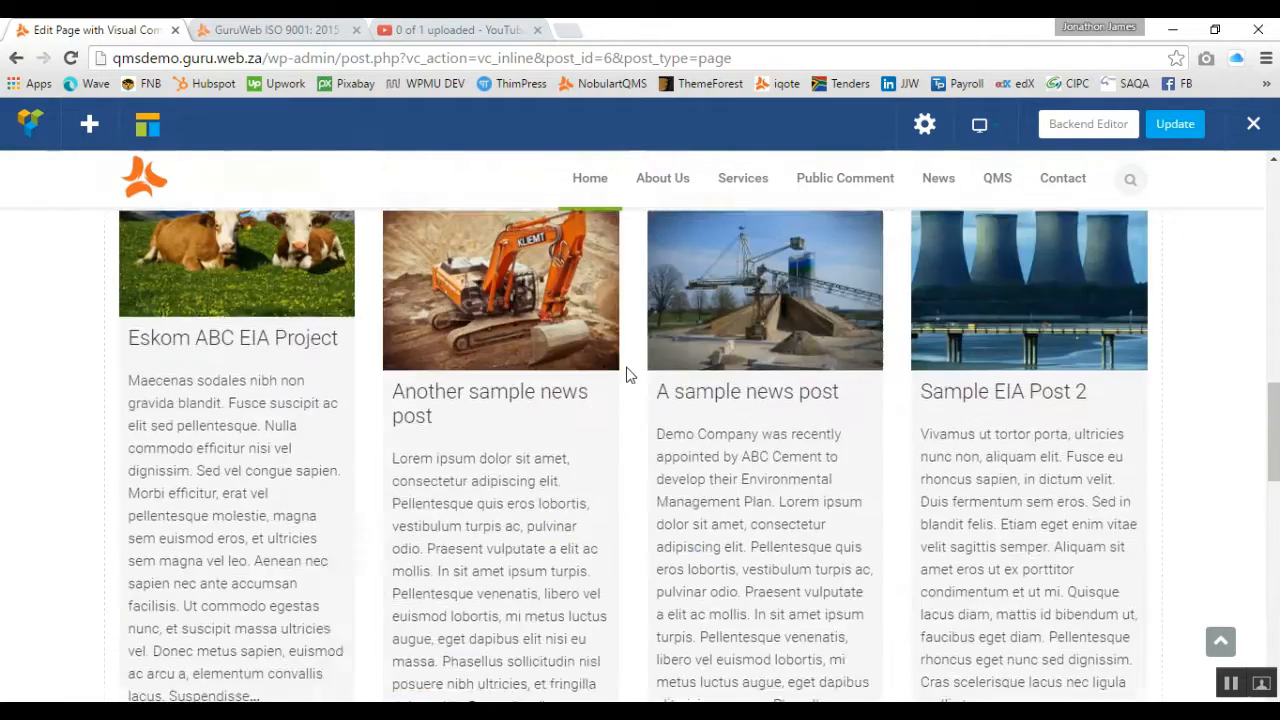
{"action": "scroll", "coordinate": [628, 376], "scroll_direction": "down", "scroll_amount": 5}
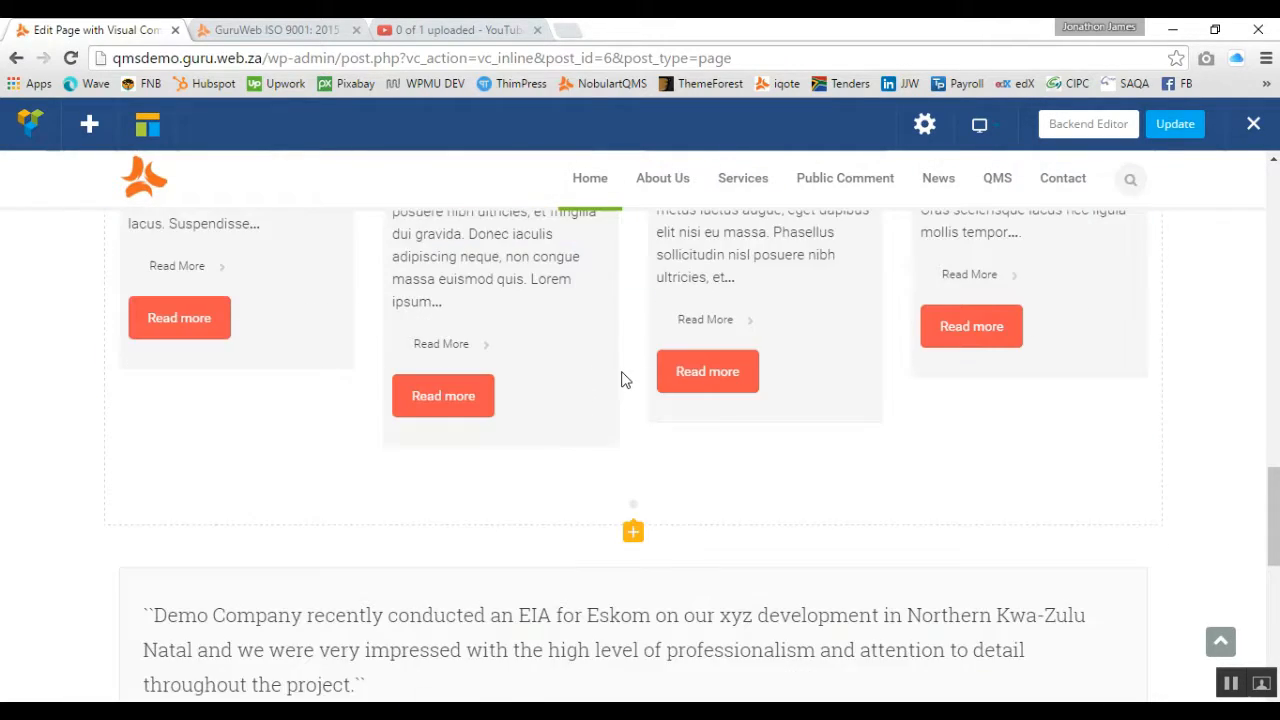
{"action": "scroll", "coordinate": [621, 380], "scroll_direction": "down", "scroll_amount": 1}
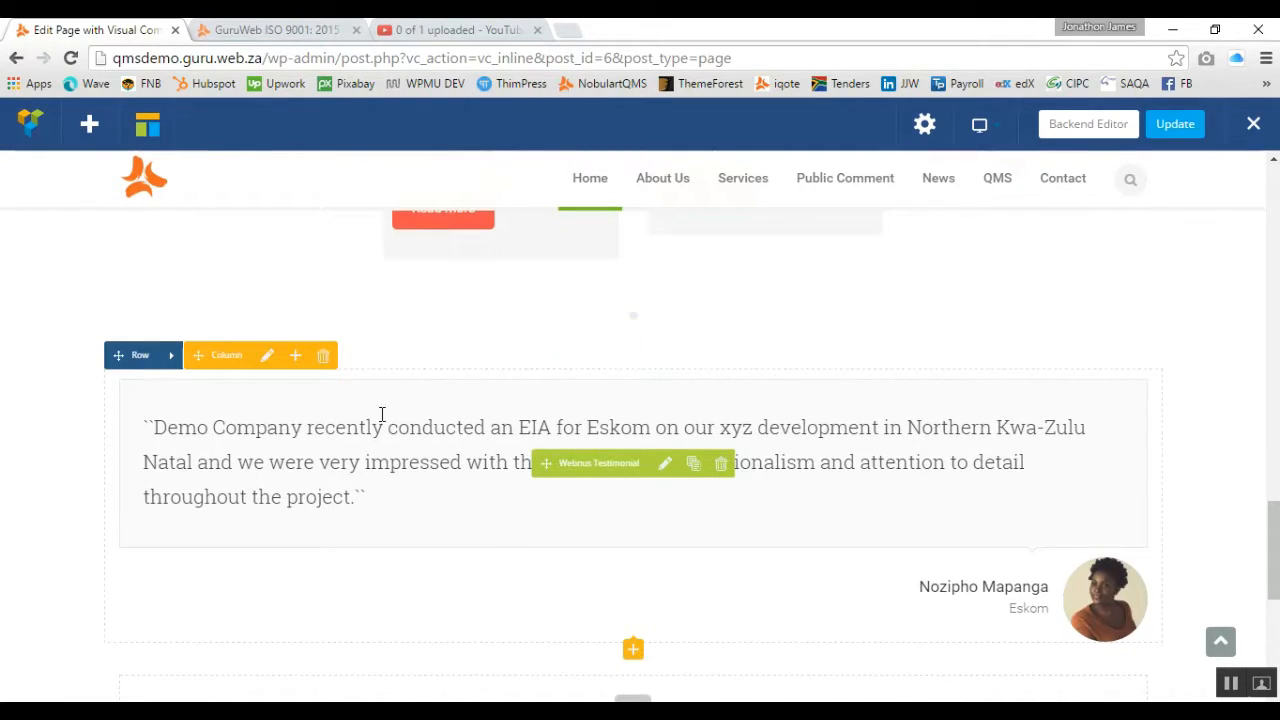
Move the testimonial from the row below the post grid to between the welcome text and the "Latest News and Current EIA Notices" heading
{"action": "mouse_move", "coordinate": [586, 457]}
{"action": "left_mouse_down"}
{"action": "mouse_move", "coordinate": [594, 299]}
{"action": "mouse_move", "coordinate": [551, 420]}
{"action": "mouse_move", "coordinate": [585, 447]}
{"action": "left_mouse_up"}
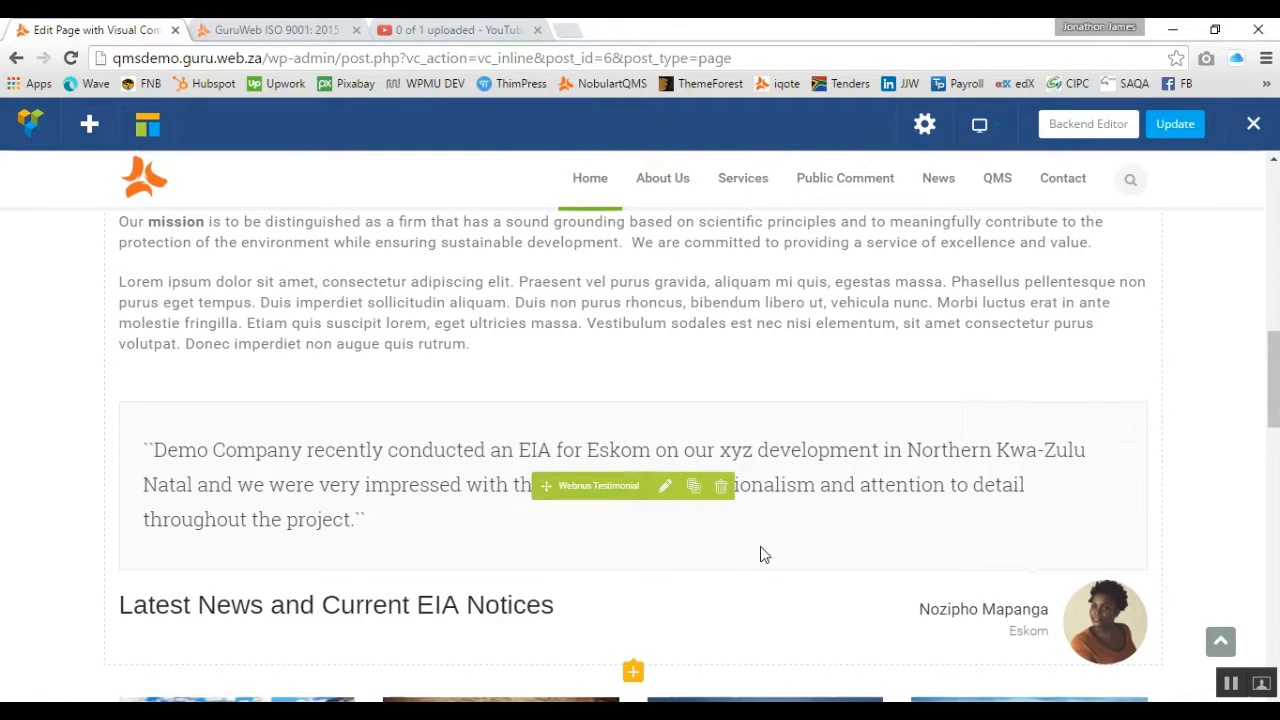
{"action": "scroll", "coordinate": [763, 554], "scroll_direction": "down", "scroll_amount": 1}
{"action": "scroll", "coordinate": [744, 359], "scroll_direction": "up", "scroll_amount": 1}
{"action": "scroll", "coordinate": [741, 361], "scroll_direction": "up", "scroll_amount": 4}
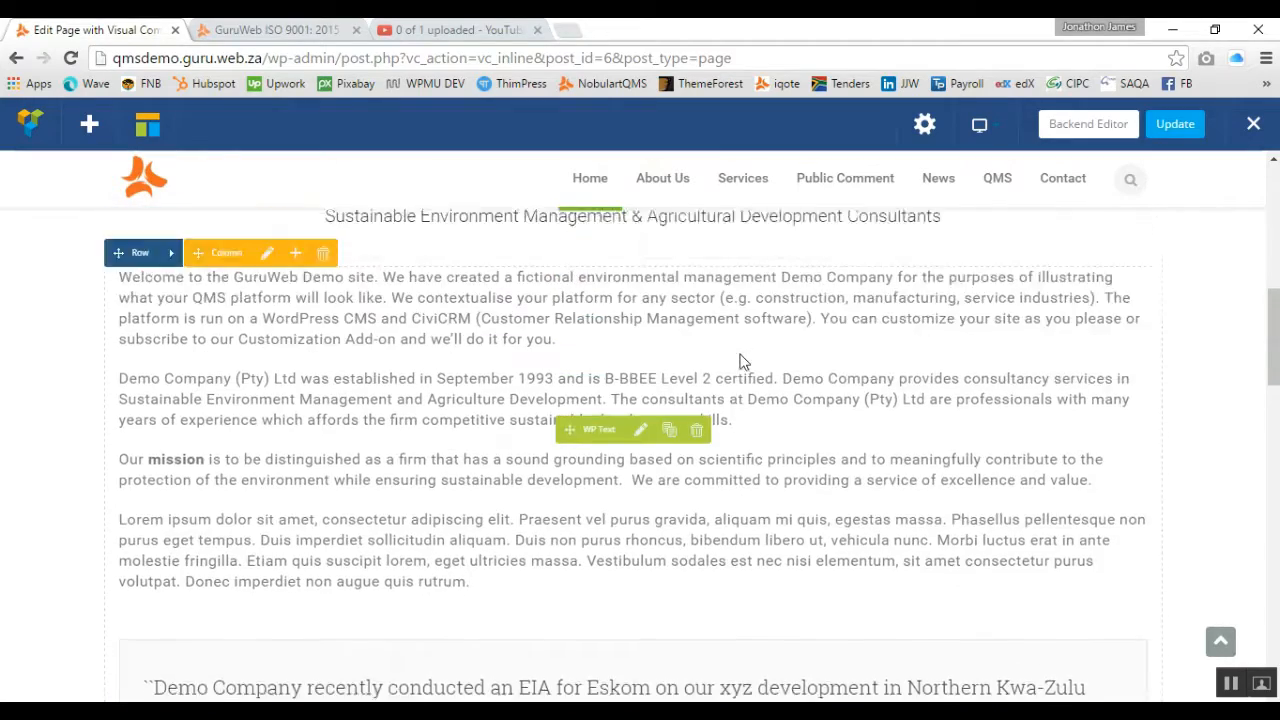
Review the rearranged Home page and examine how the moved testimonial sits between the welcome text and the news heading
{"action": "scroll", "coordinate": [741, 361], "scroll_direction": "down", "scroll_amount": 8}
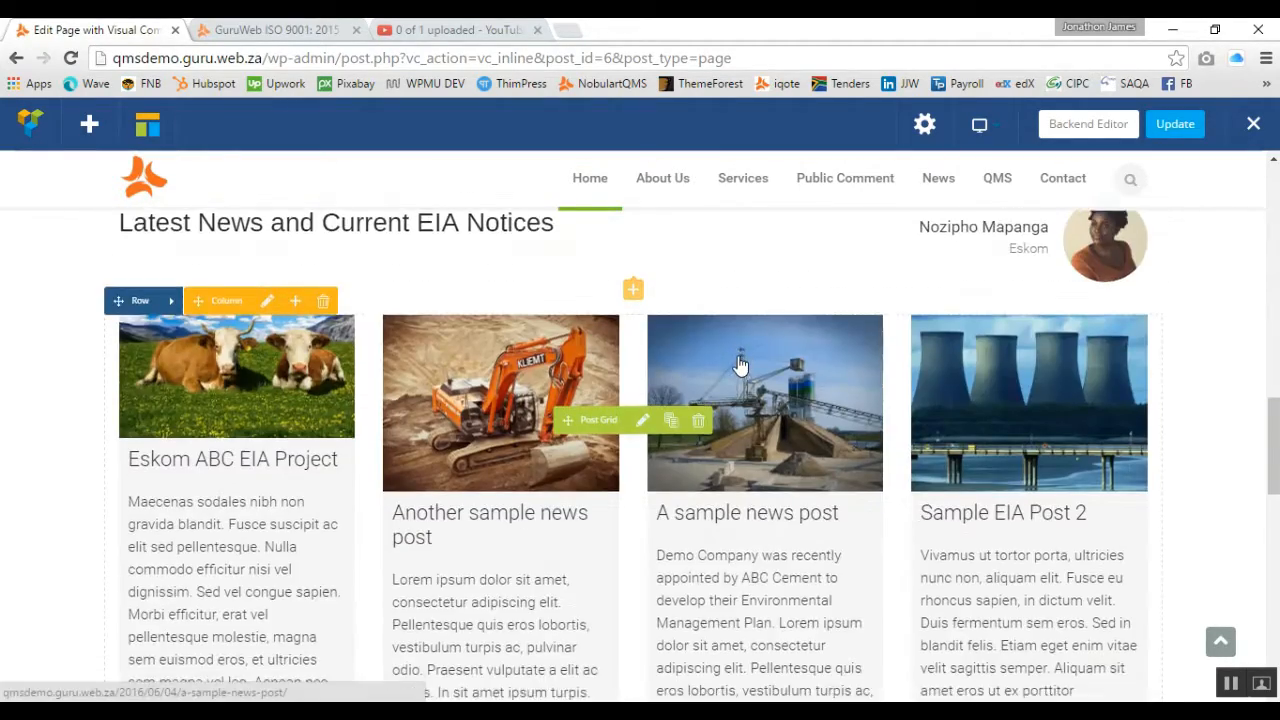
{"action": "scroll", "coordinate": [739, 362], "scroll_direction": "down", "scroll_amount": 5}
{"action": "scroll", "coordinate": [737, 368], "scroll_direction": "down", "scroll_amount": 3}
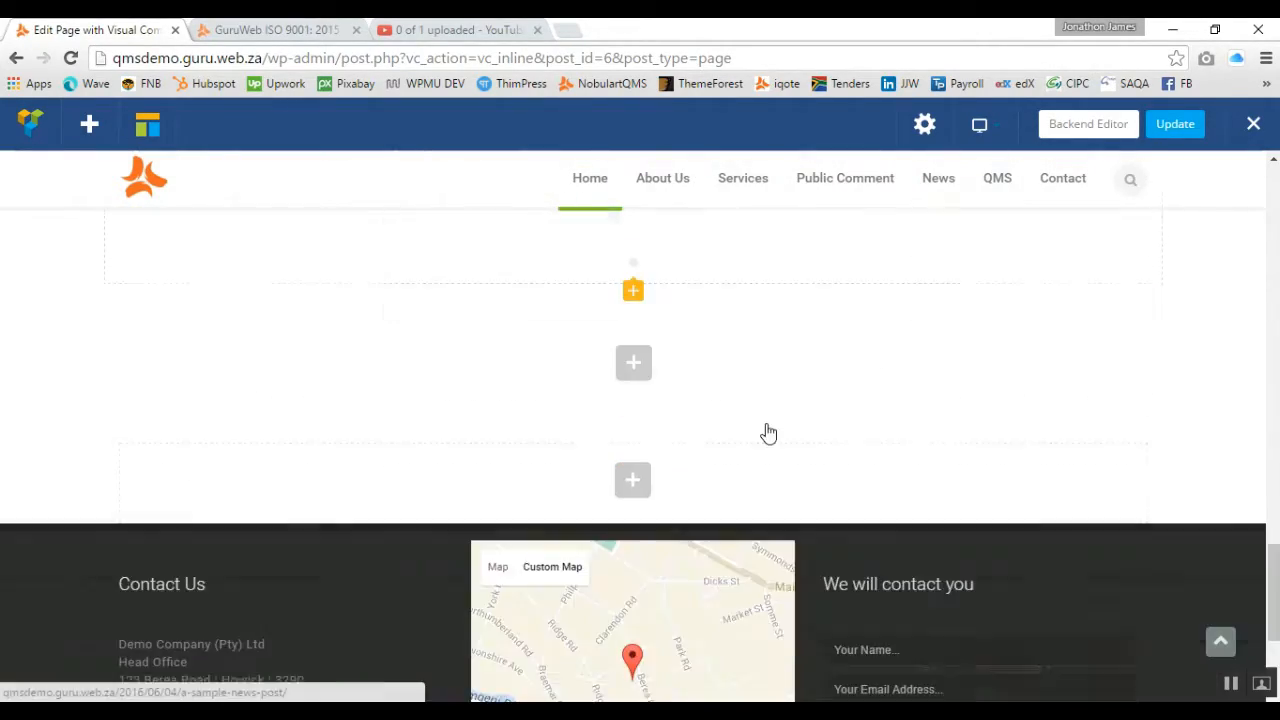
{"action": "scroll", "coordinate": [760, 417], "scroll_direction": "up", "scroll_amount": 6}
{"action": "scroll", "coordinate": [757, 398], "scroll_direction": "up", "scroll_amount": 9}
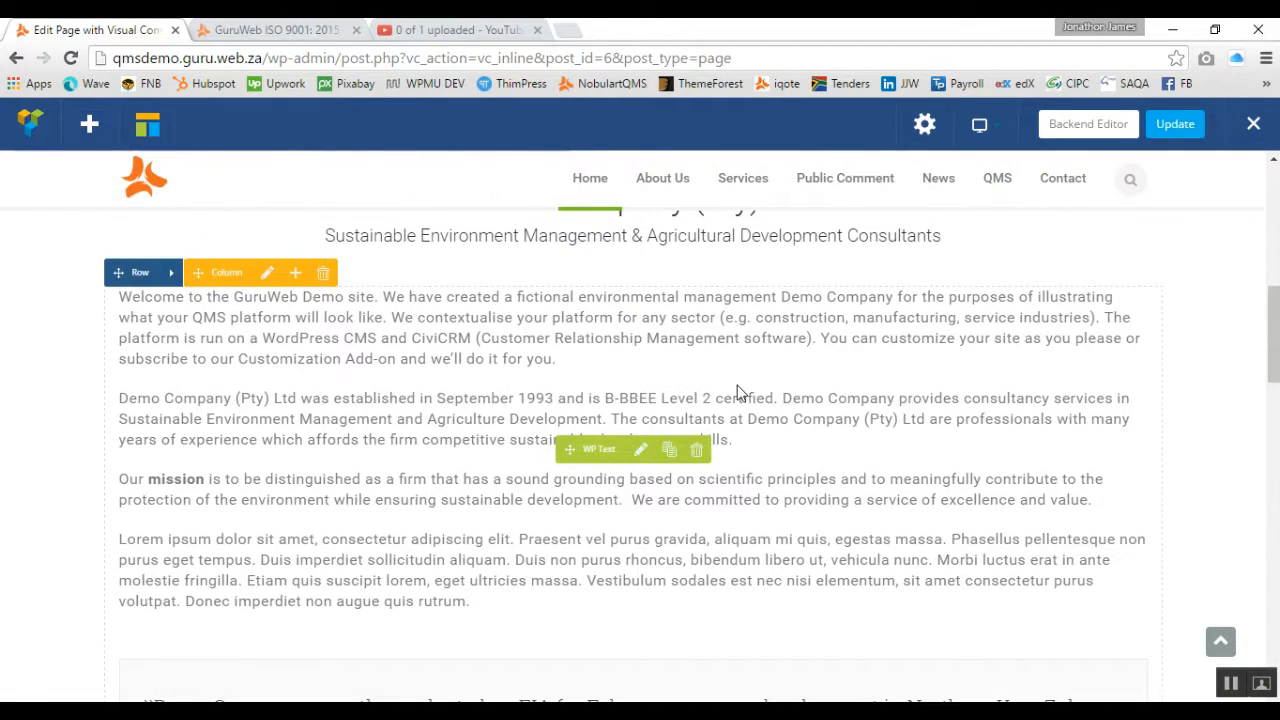
{"action": "scroll", "coordinate": [737, 394], "scroll_direction": "up", "scroll_amount": 2}
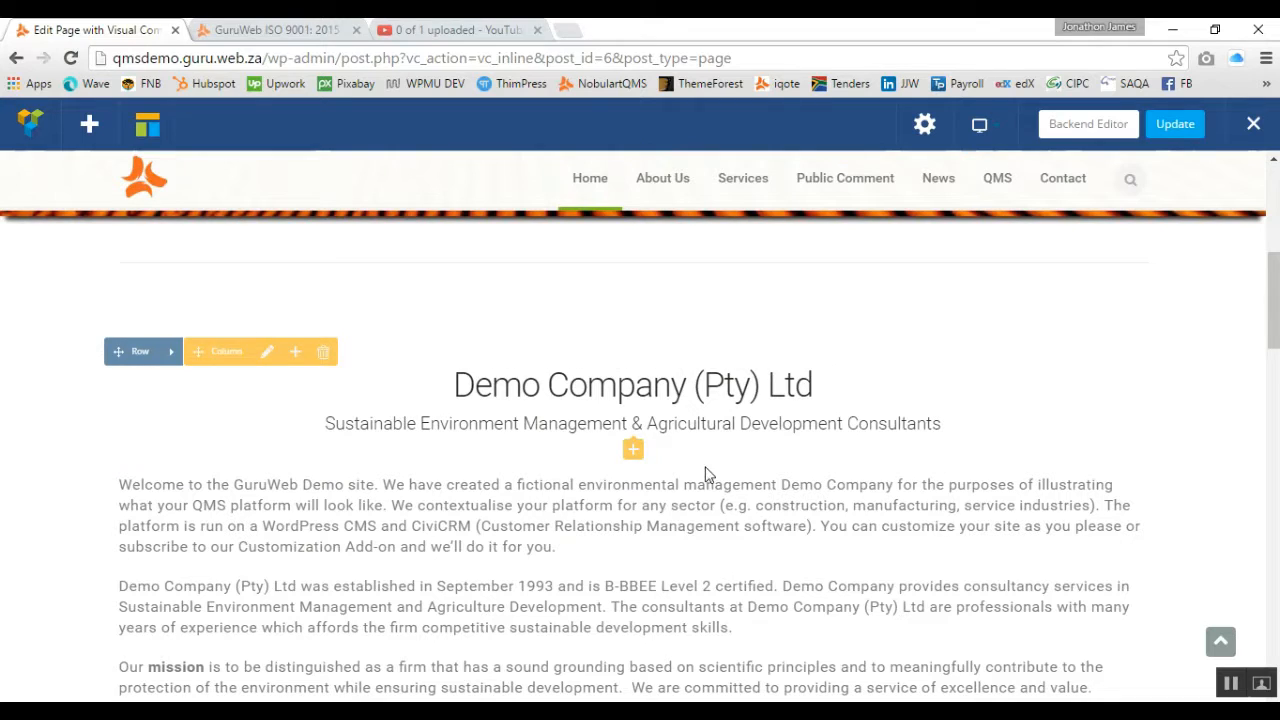
{"action": "scroll", "coordinate": [734, 523], "scroll_direction": "up", "scroll_amount": 1}
{"action": "scroll", "coordinate": [734, 510], "scroll_direction": "down", "scroll_amount": 3}
{"action": "scroll", "coordinate": [733, 498], "scroll_direction": "down", "scroll_amount": 3}
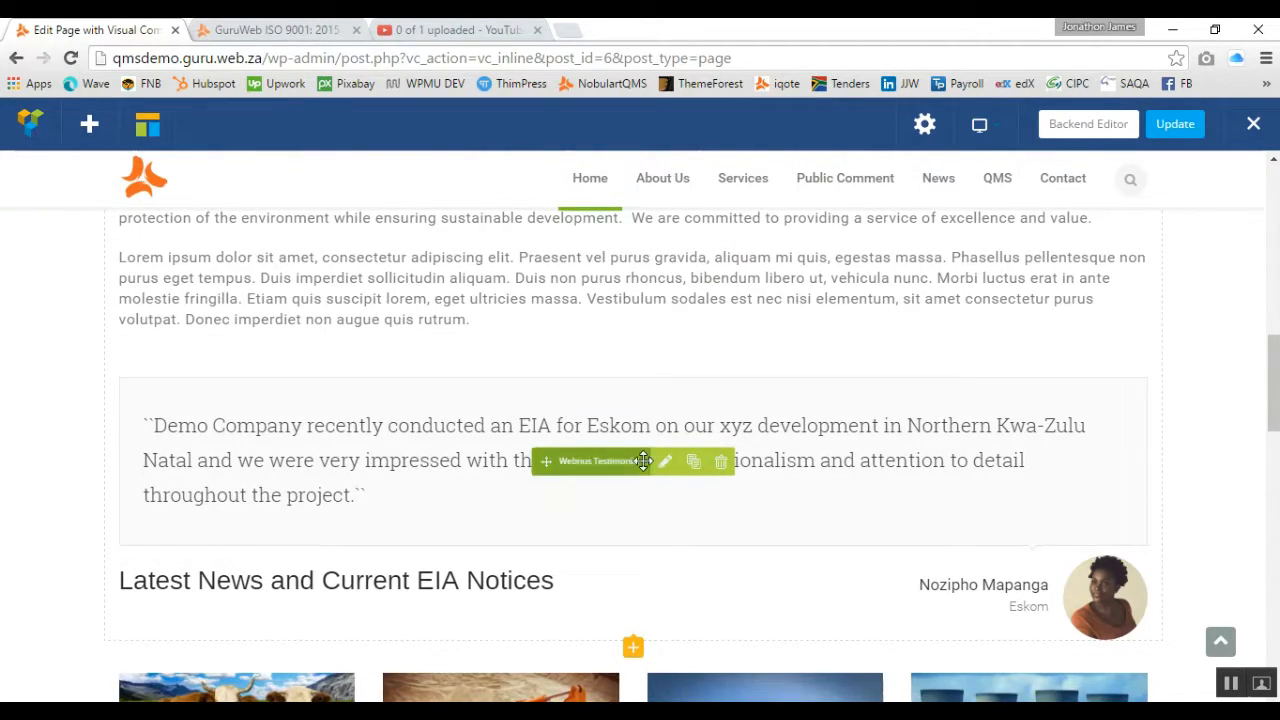
{"action": "scroll", "coordinate": [646, 477], "scroll_direction": "down", "scroll_amount": 2}
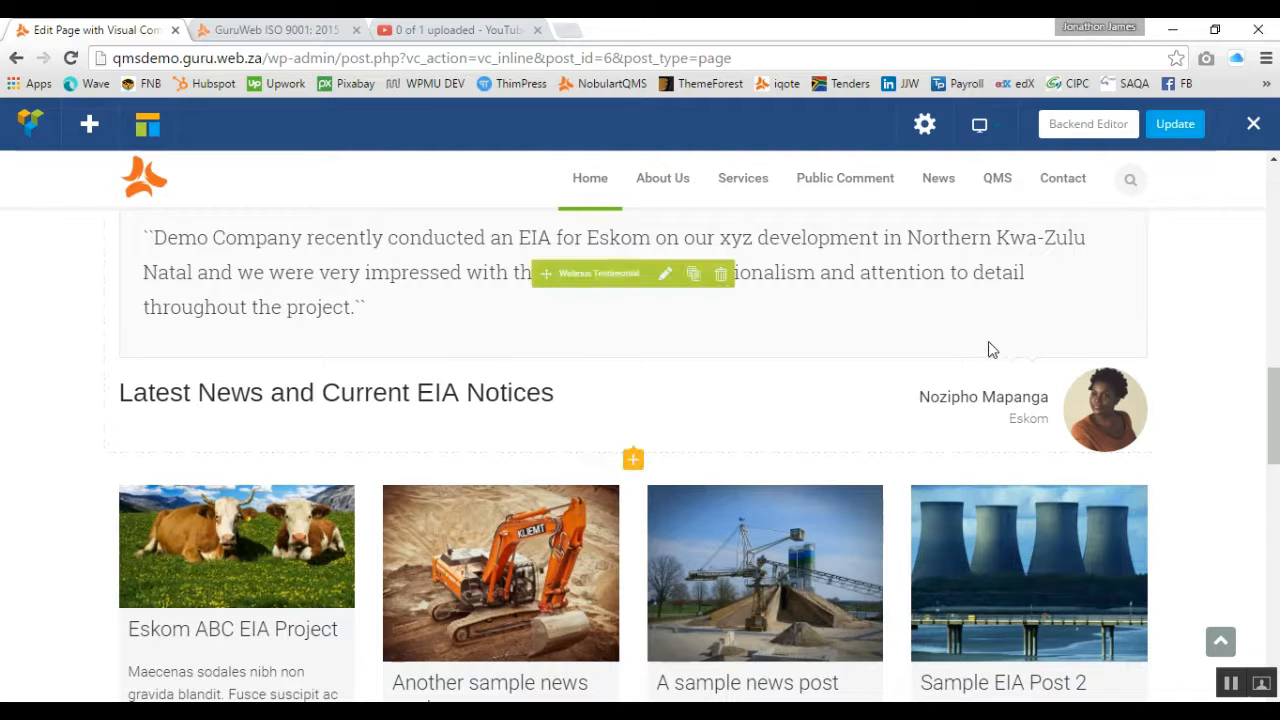
{"action": "scroll", "coordinate": [812, 361], "scroll_direction": "up", "scroll_amount": 1}
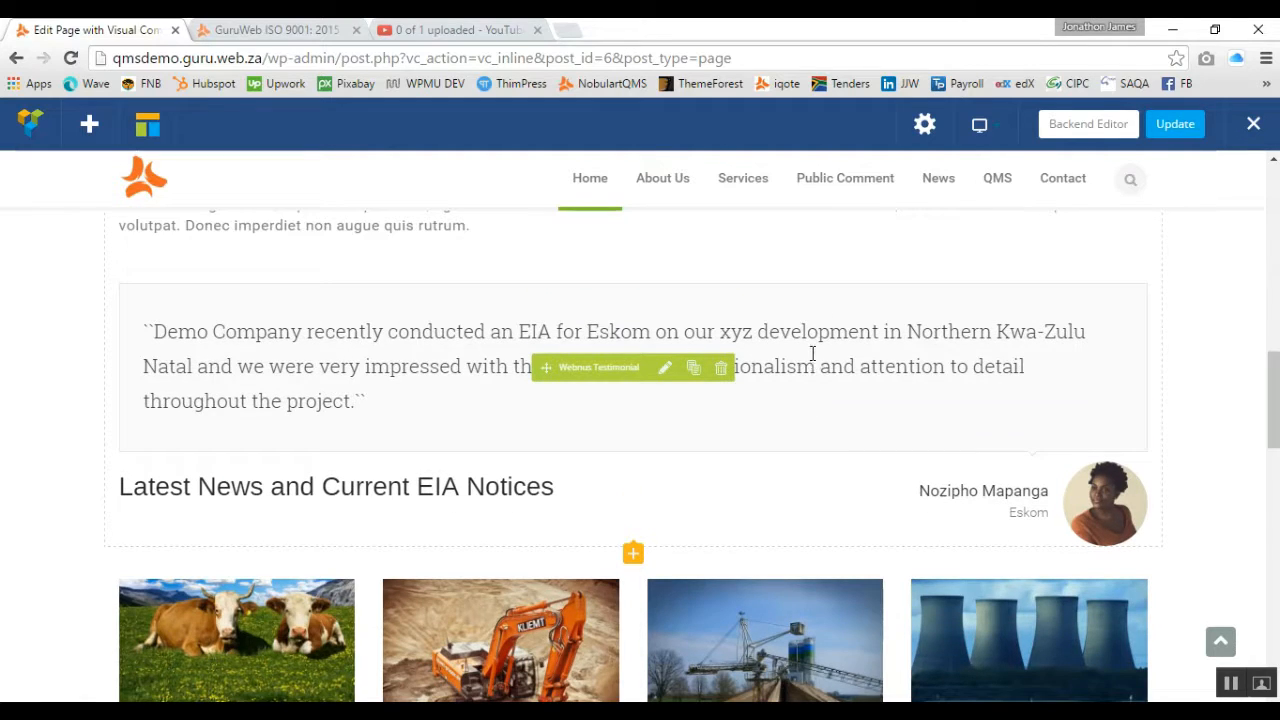
{"action": "scroll", "coordinate": [796, 360], "scroll_direction": "up", "scroll_amount": 1}
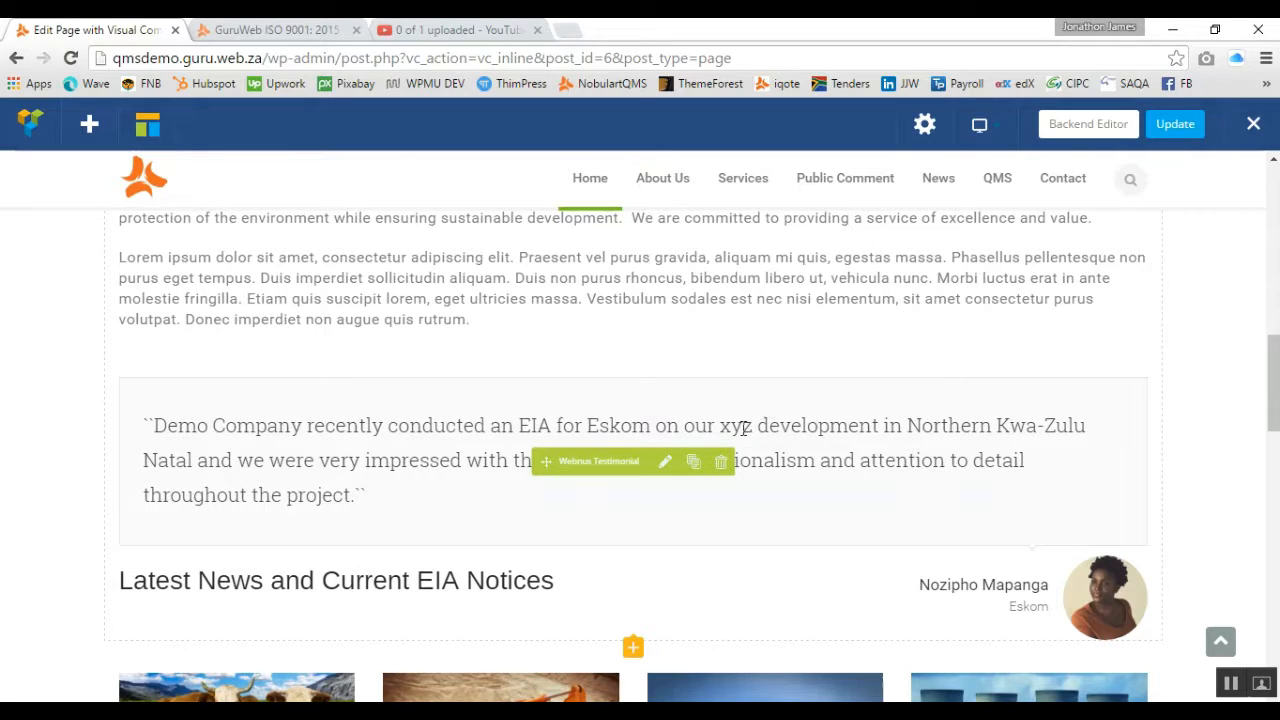
{"action": "scroll", "coordinate": [613, 407], "scroll_direction": "up", "scroll_amount": 1}
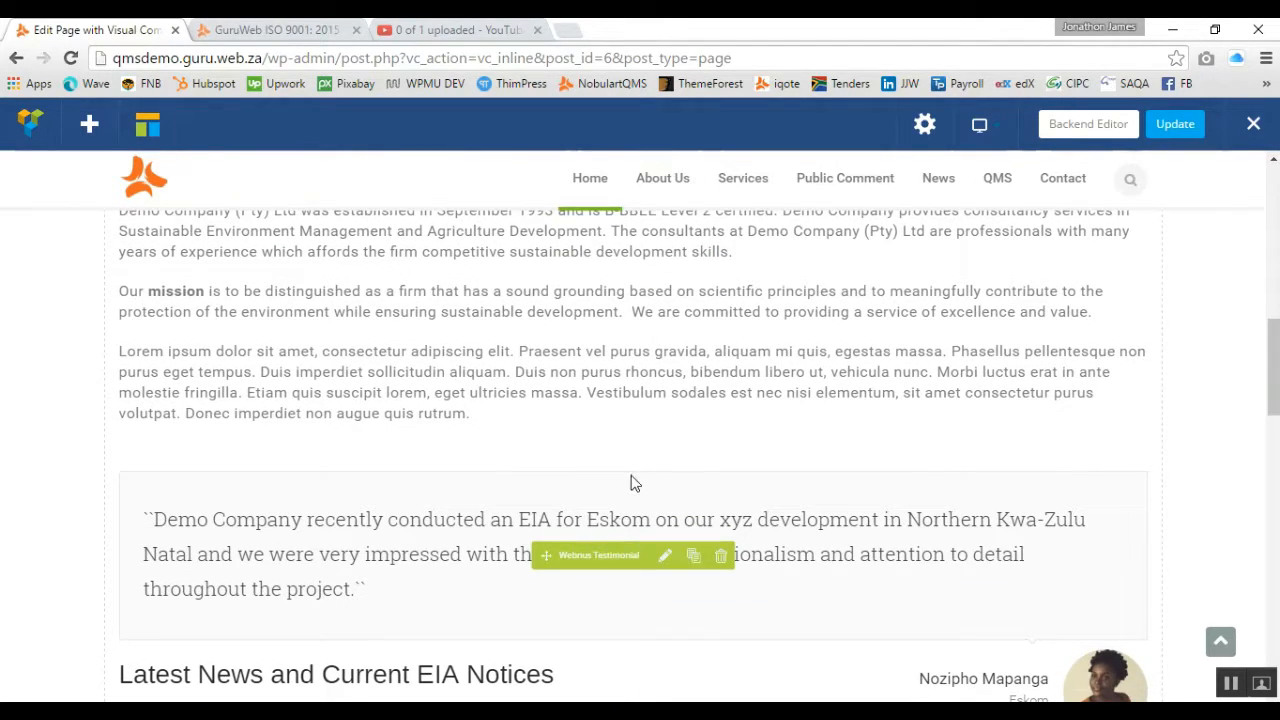
{"action": "scroll", "coordinate": [631, 485], "scroll_direction": "down", "scroll_amount": 1}
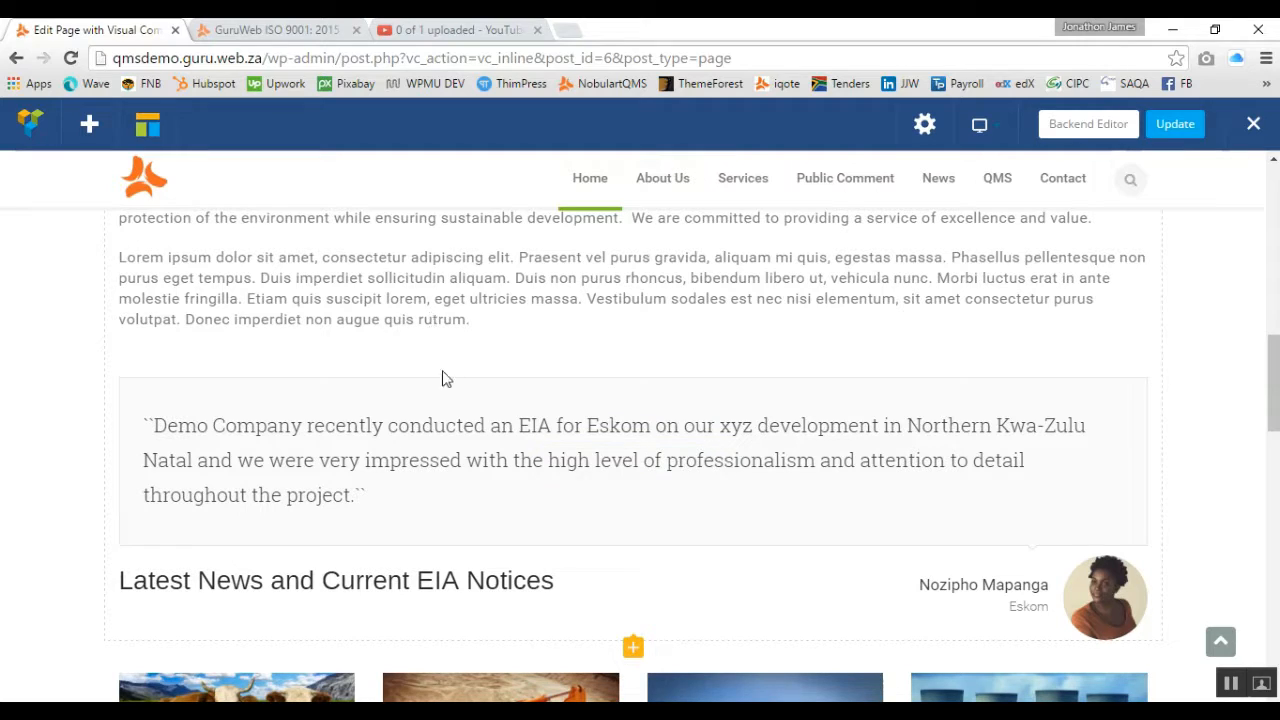
{"action": "mouse_move", "coordinate": [443, 425]}
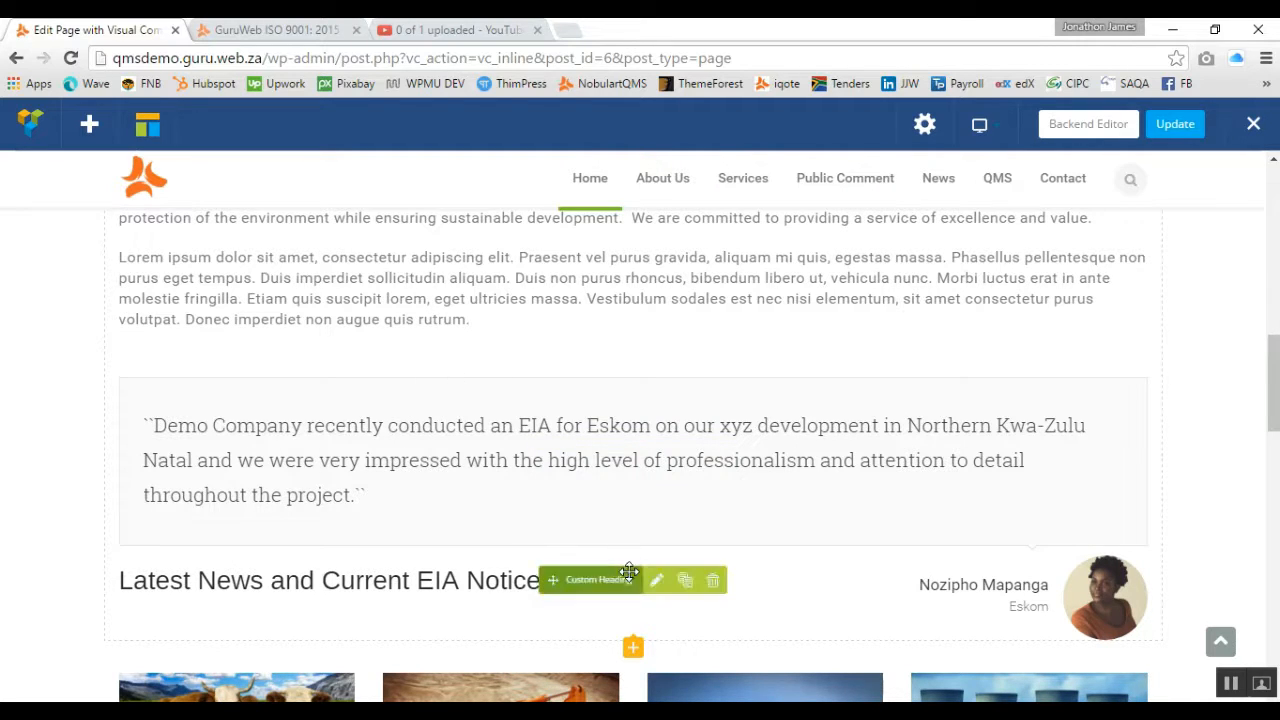
Look over the Home page's overall layout, covering the post grid, the empty rows above the footer, the slider and the welcome text
{"action": "scroll", "coordinate": [643, 545], "scroll_direction": "down", "scroll_amount": 1}
{"action": "scroll", "coordinate": [643, 540], "scroll_direction": "down", "scroll_amount": 9}
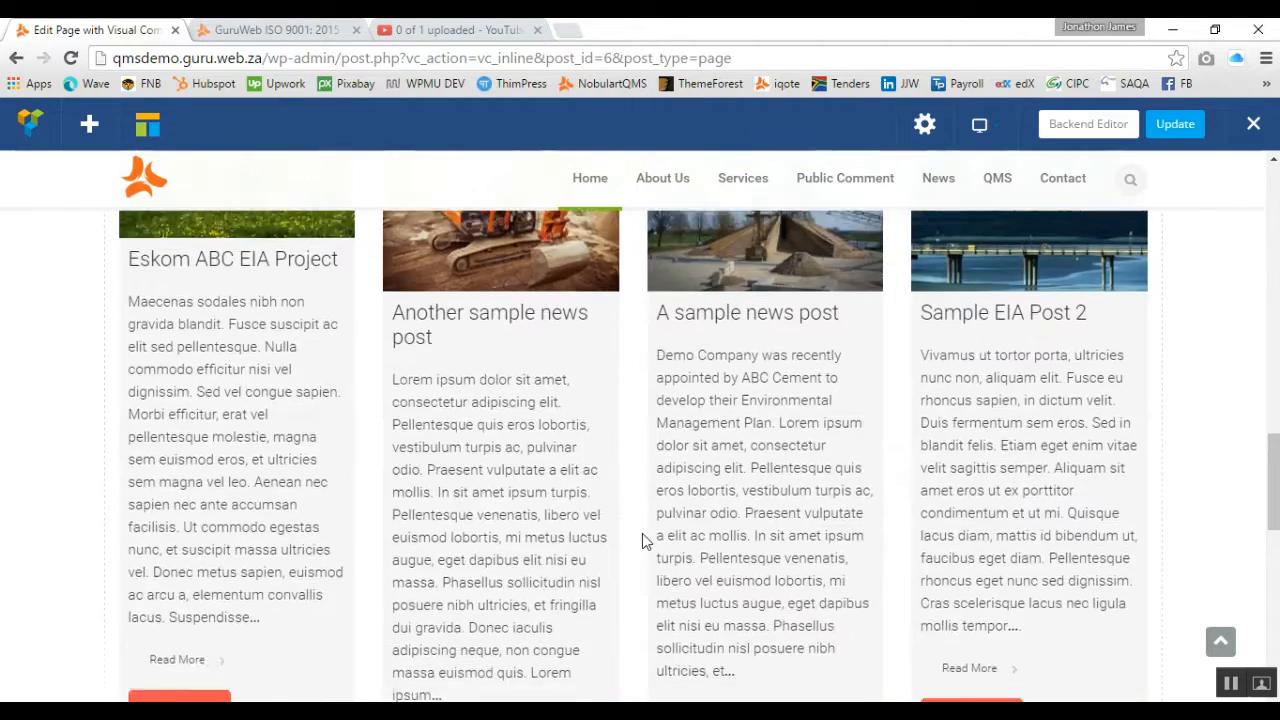
{"action": "scroll", "coordinate": [642, 540], "scroll_direction": "down", "scroll_amount": 2}
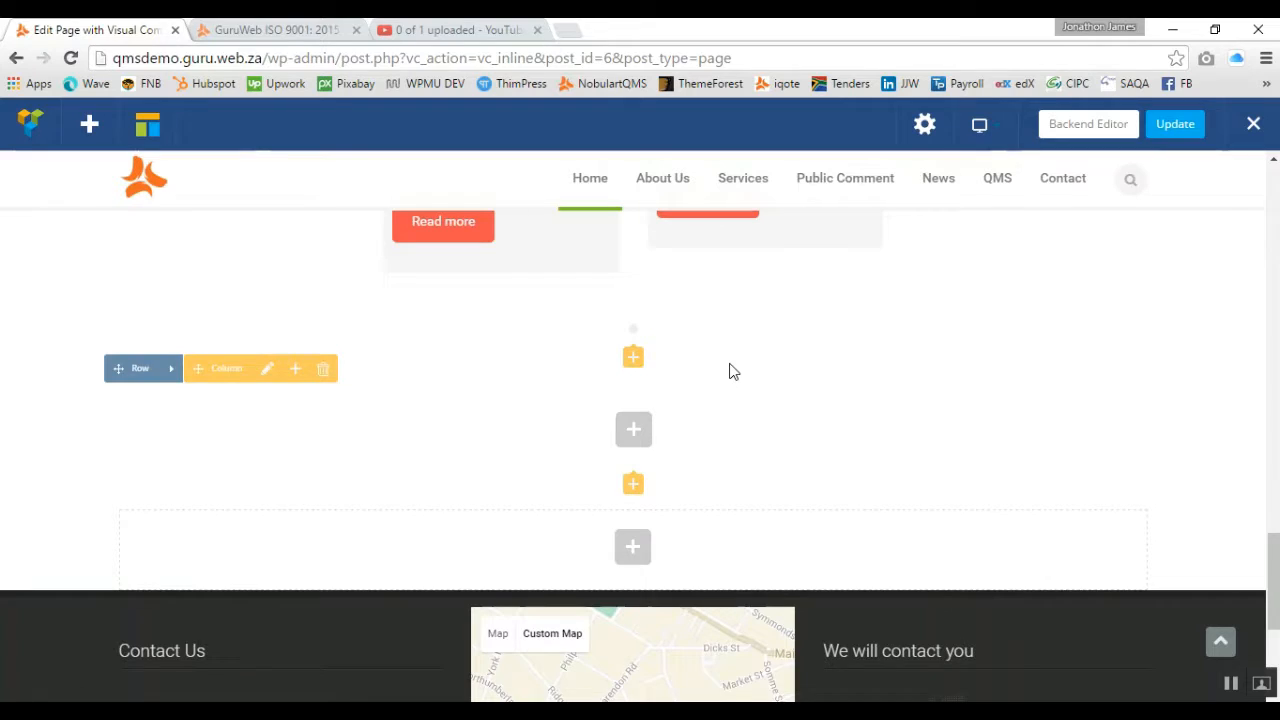
{"action": "scroll", "coordinate": [730, 368], "scroll_direction": "up", "scroll_amount": 1}
{"action": "scroll", "coordinate": [730, 368], "scroll_direction": "up", "scroll_amount": 8}
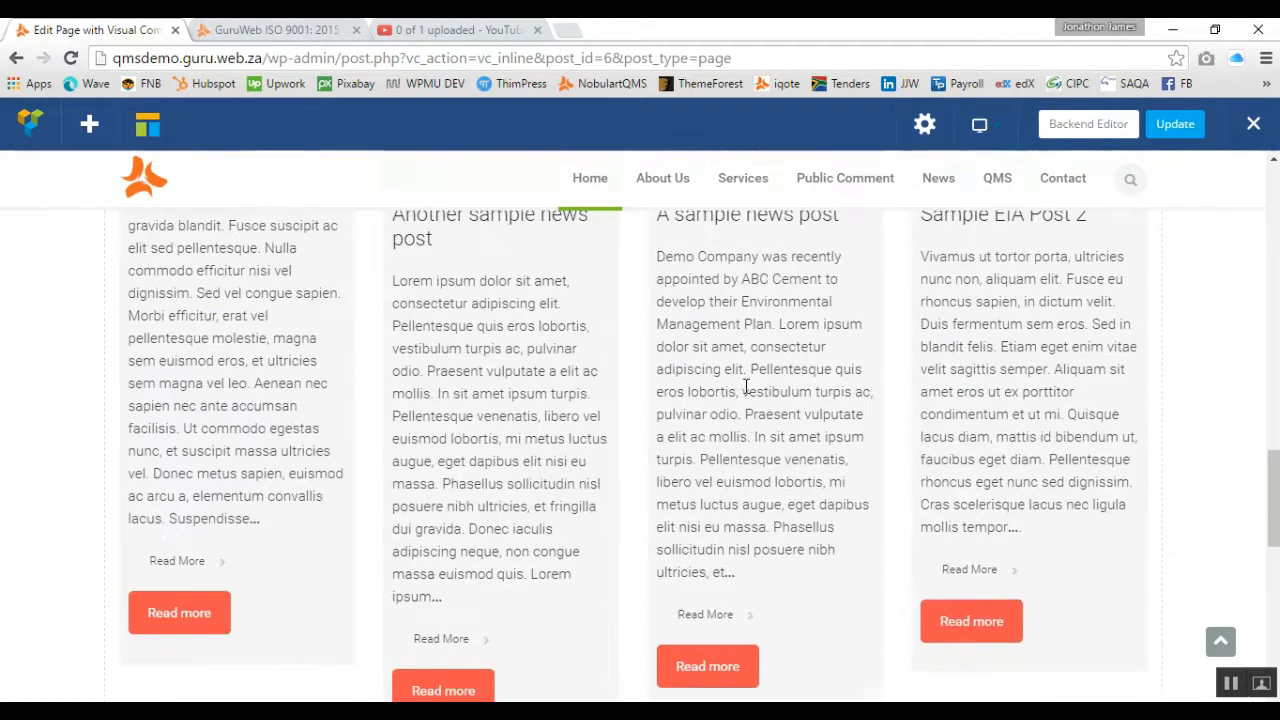
{"action": "scroll", "coordinate": [600, 370], "scroll_direction": "up", "scroll_amount": 2}
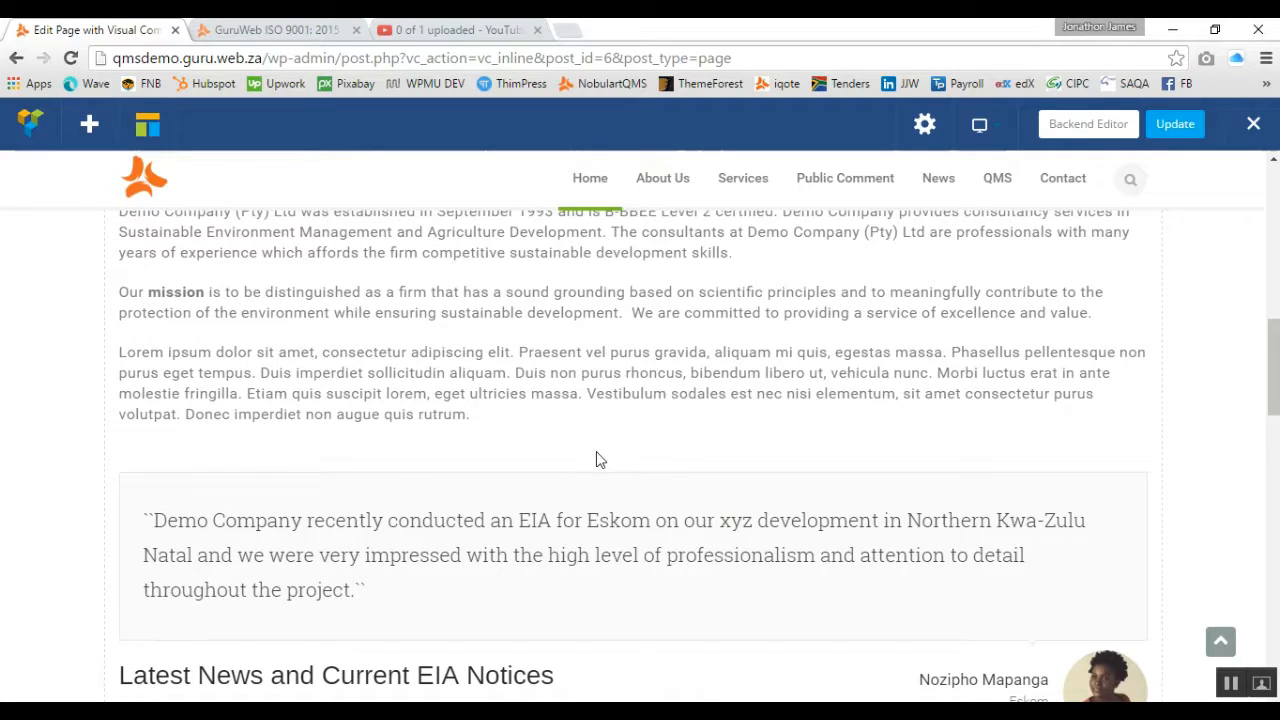
{"action": "scroll", "coordinate": [779, 465], "scroll_direction": "up", "scroll_amount": 5}
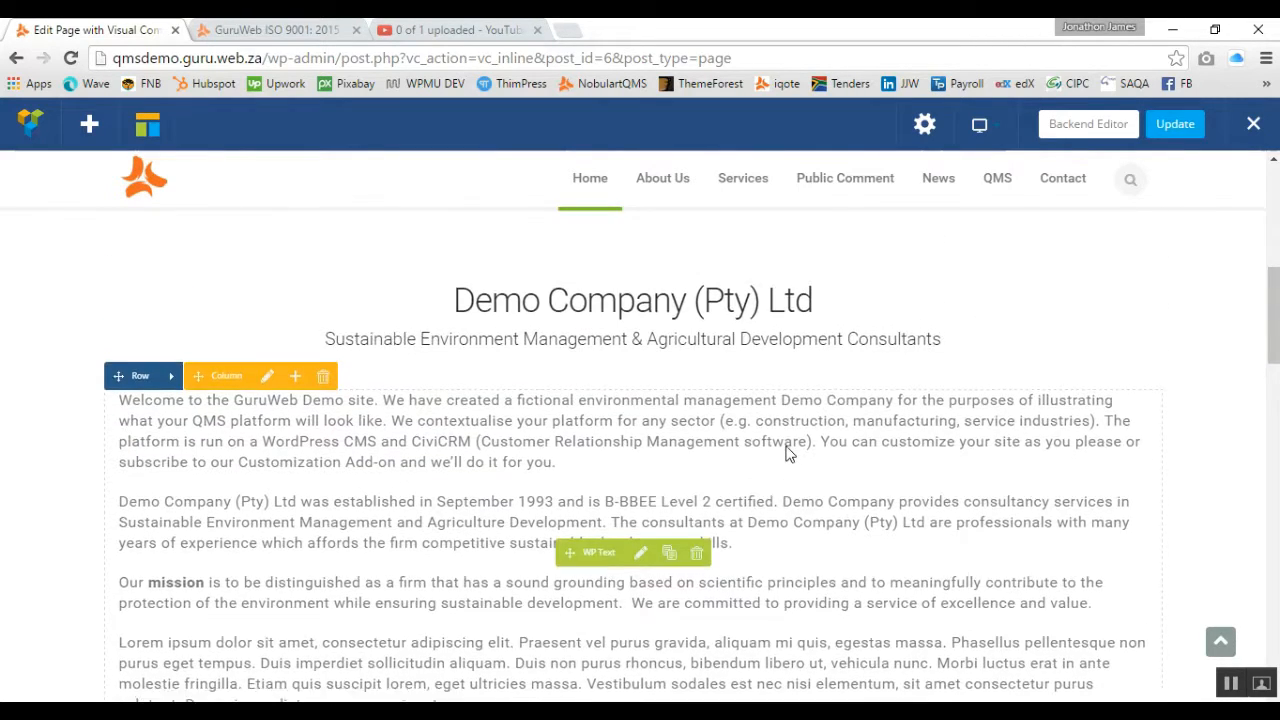
{"action": "scroll", "coordinate": [776, 452], "scroll_direction": "up", "scroll_amount": 3}
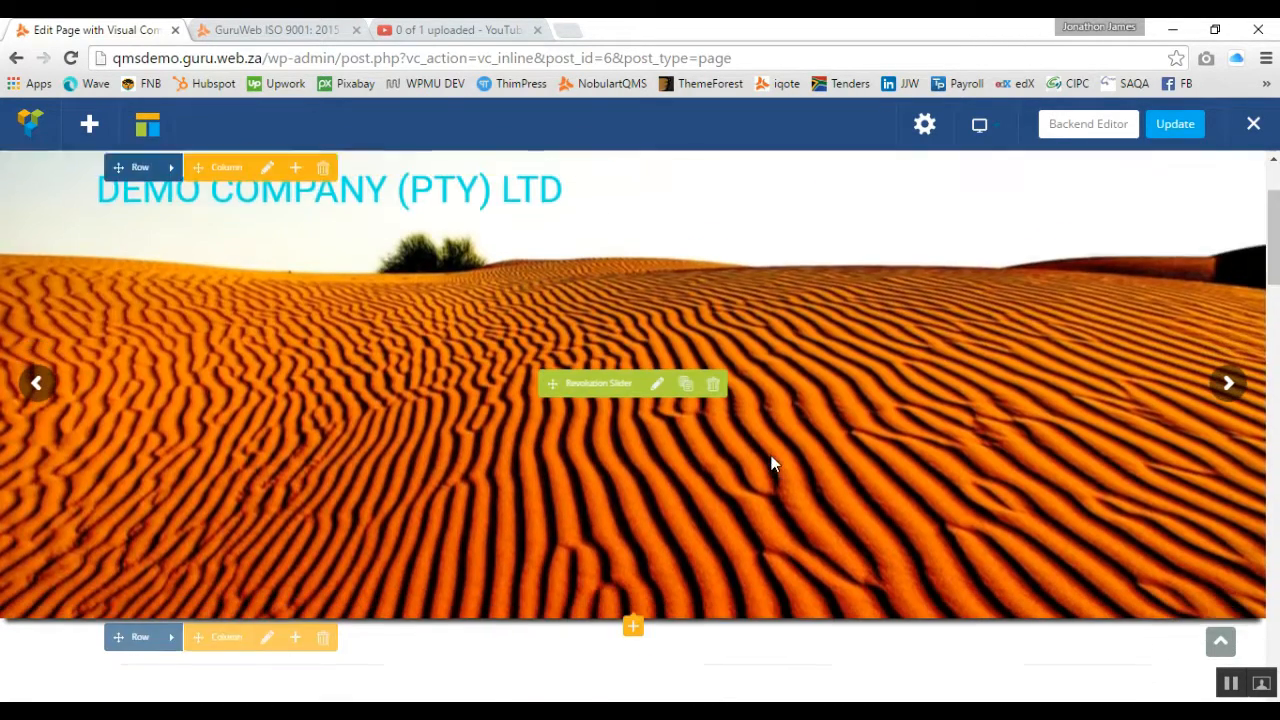
{"action": "scroll", "coordinate": [772, 460], "scroll_direction": "down", "scroll_amount": 4}
{"action": "scroll", "coordinate": [772, 465], "scroll_direction": "down", "scroll_amount": 3}
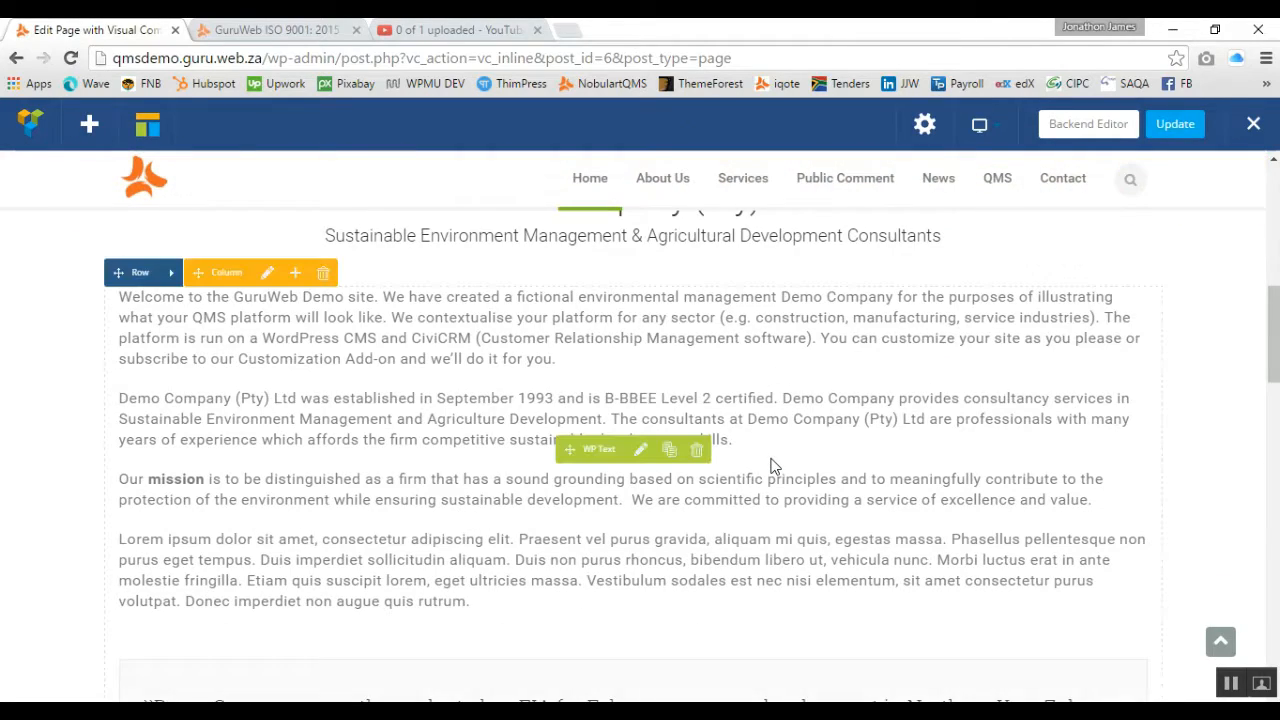
{"action": "scroll", "coordinate": [770, 458], "scroll_direction": "down", "scroll_amount": 1}
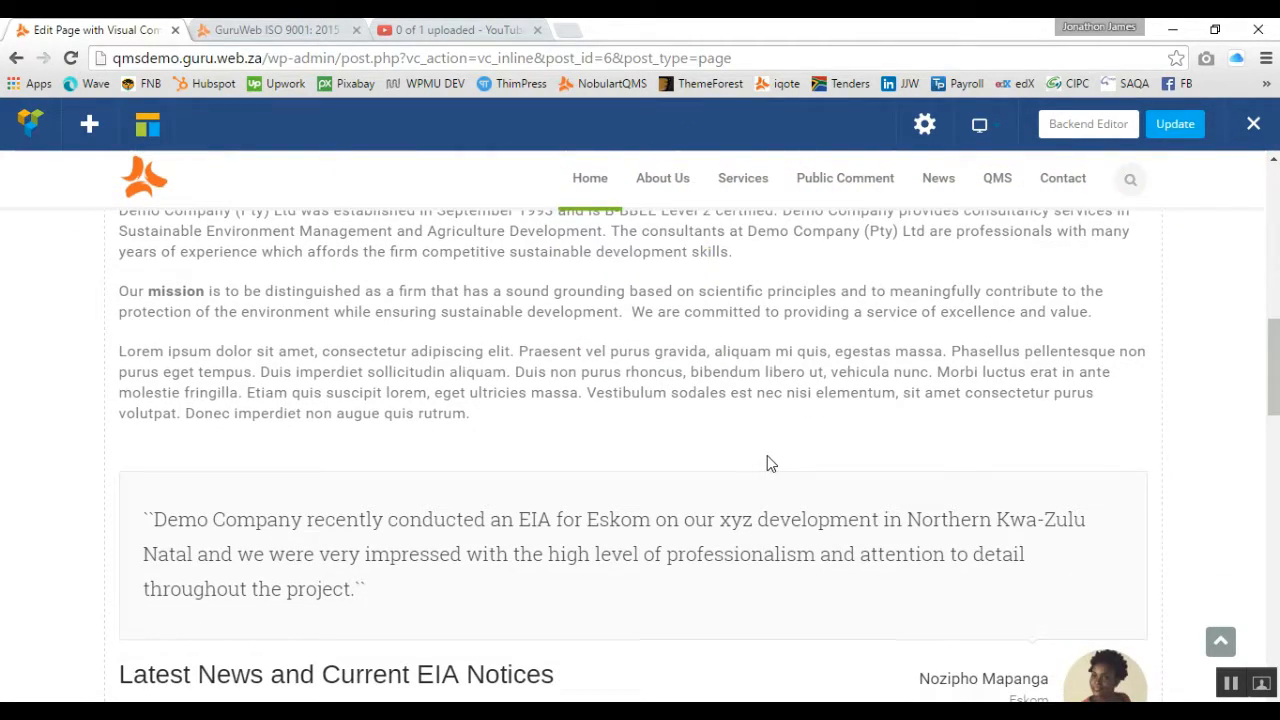
{"action": "scroll", "coordinate": [767, 455], "scroll_direction": "down", "scroll_amount": 1}
{"action": "scroll", "coordinate": [767, 458], "scroll_direction": "down", "scroll_amount": 3}
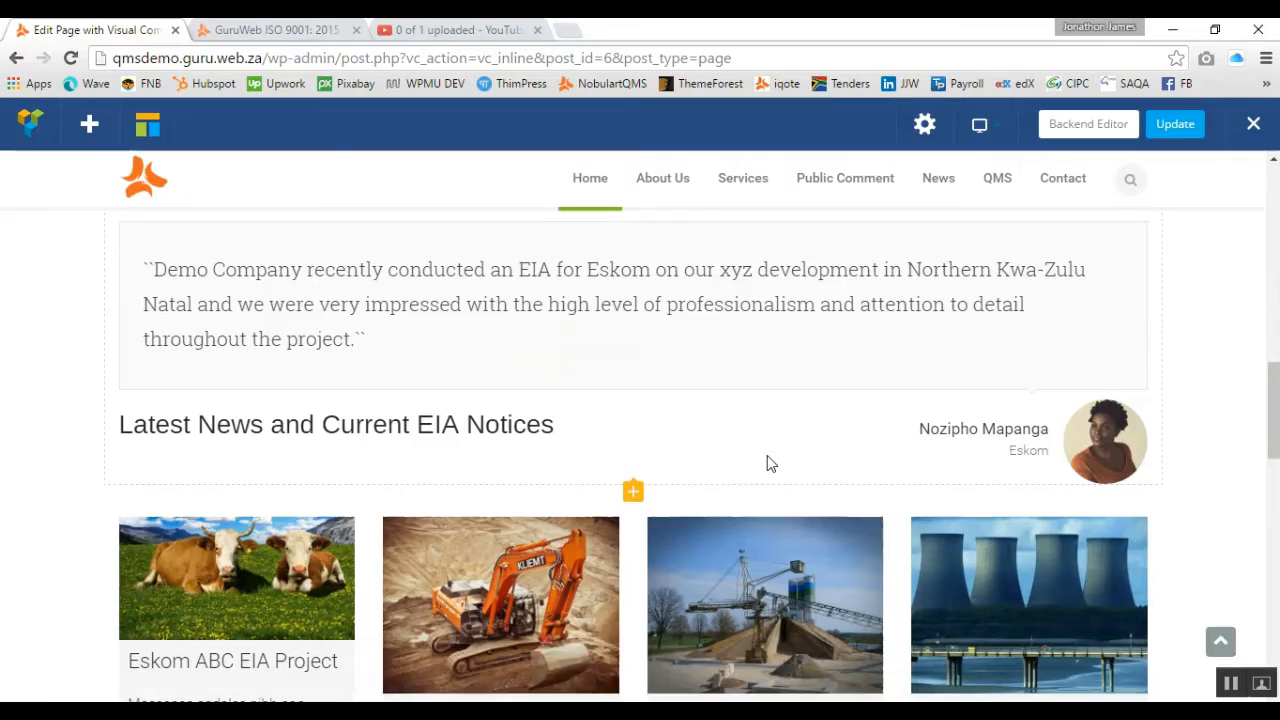
Return to the header of the Home page and open the demo site's Services page in a new tab
{"action": "scroll", "coordinate": [767, 462], "scroll_direction": "up", "scroll_amount": 10}
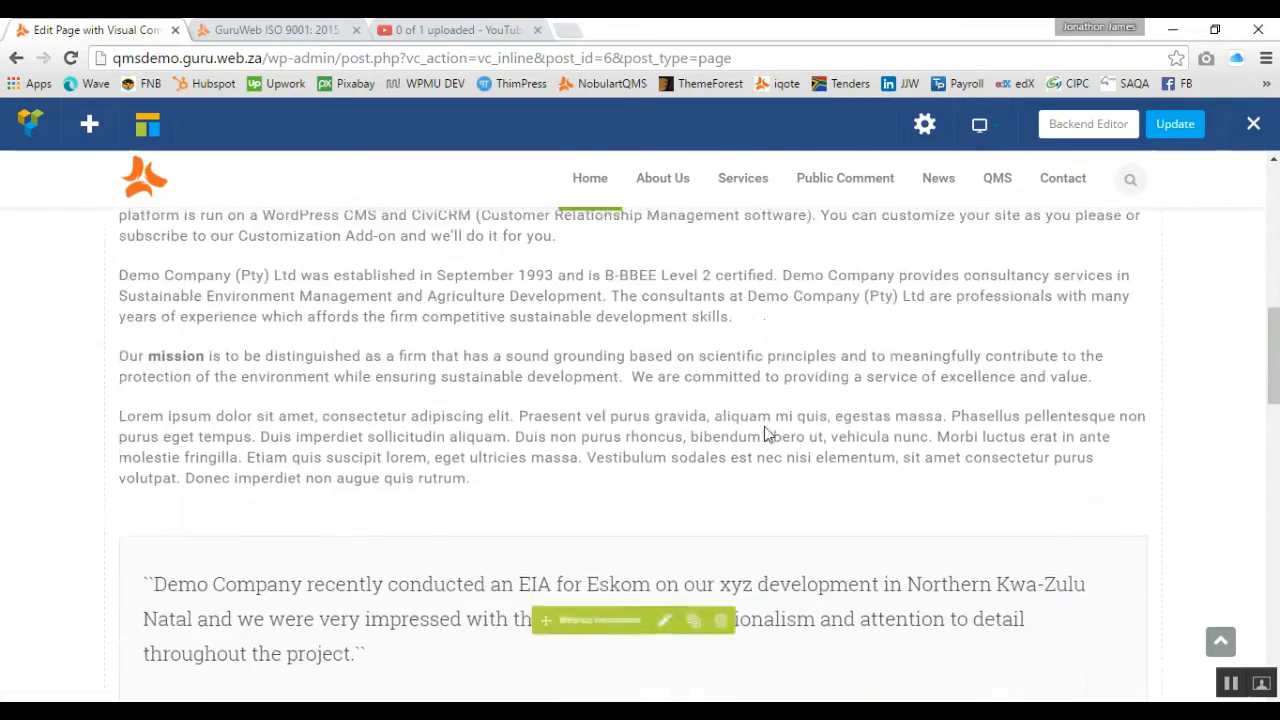
{"action": "scroll", "coordinate": [765, 432], "scroll_direction": "up", "scroll_amount": 6}
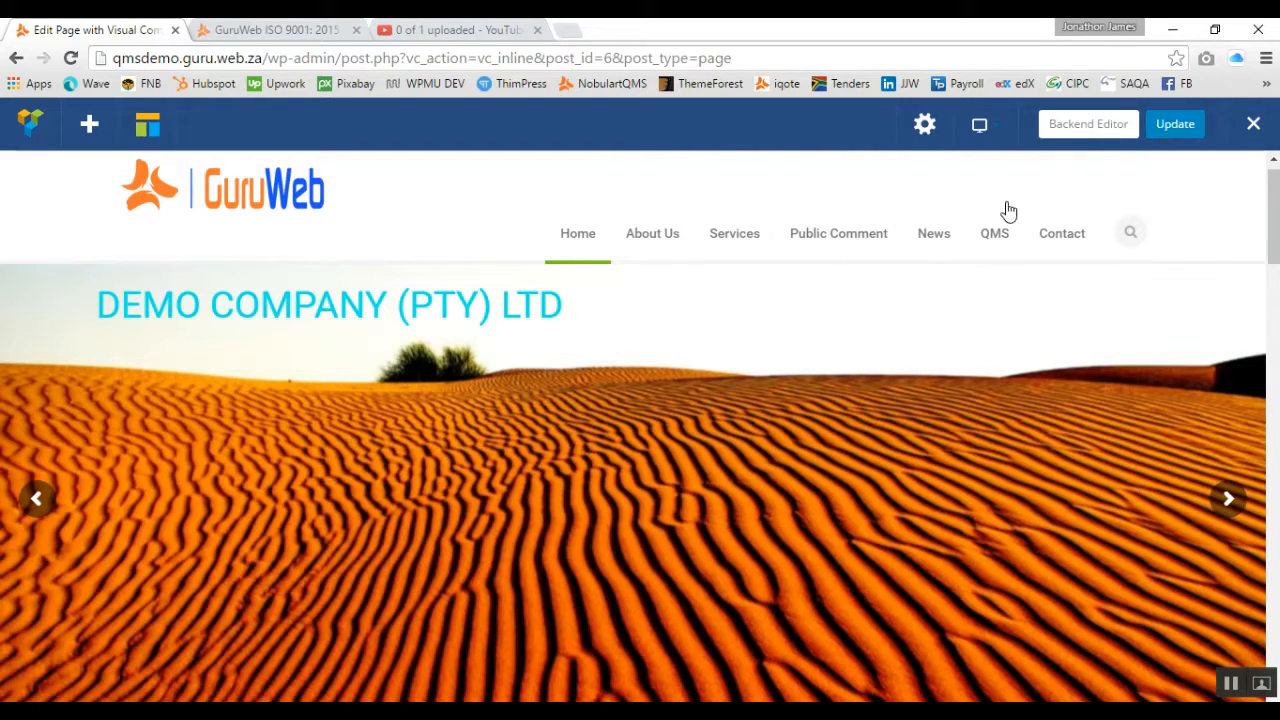
{"action": "left_click", "coordinate": [733, 238]}
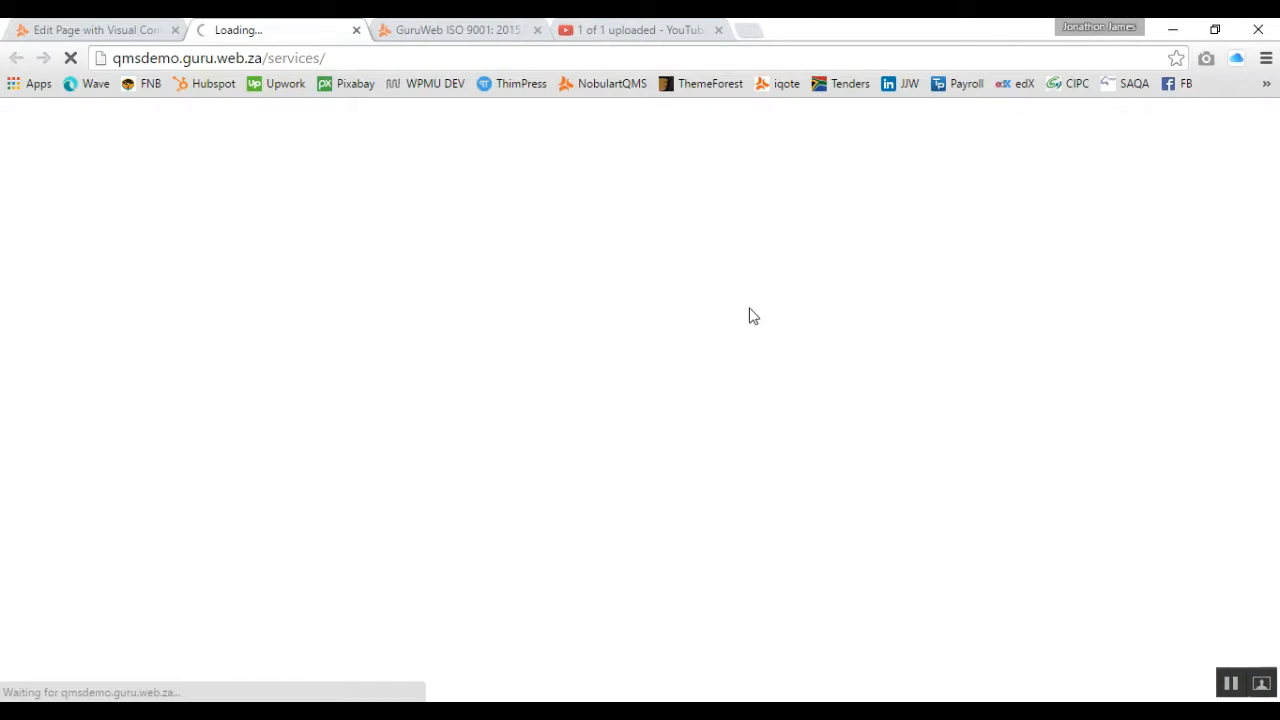